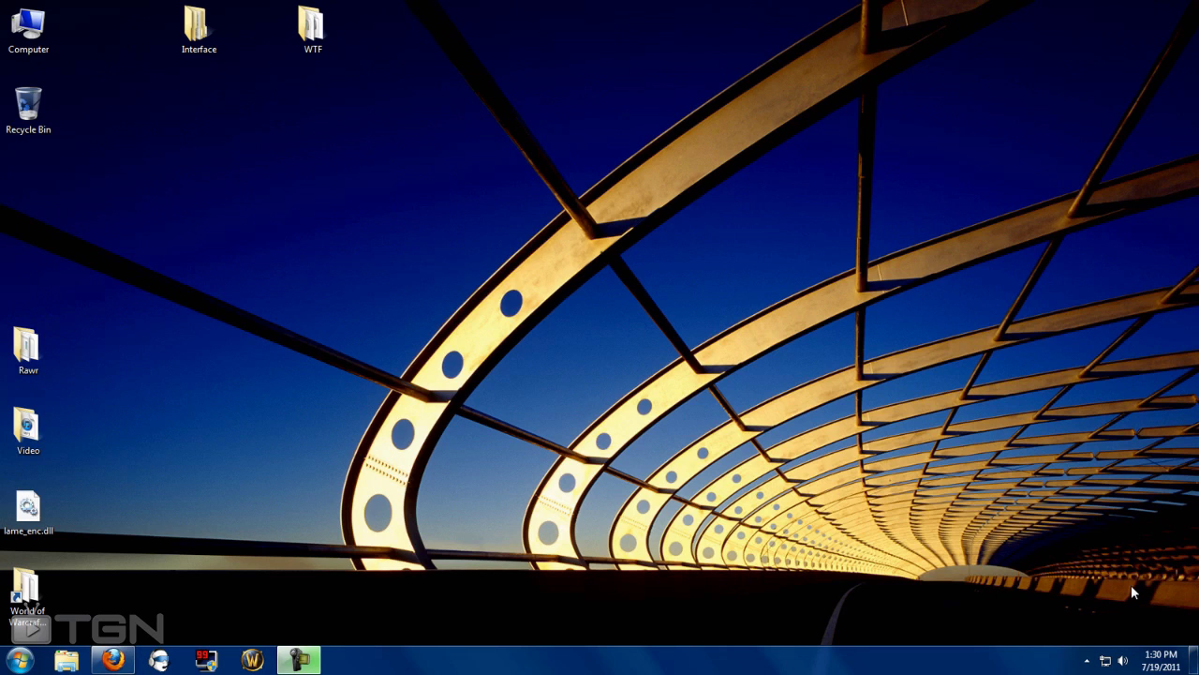
Restore the Firefox window showing the Tukui blog and maximize it.
mouse_move(112, 660)
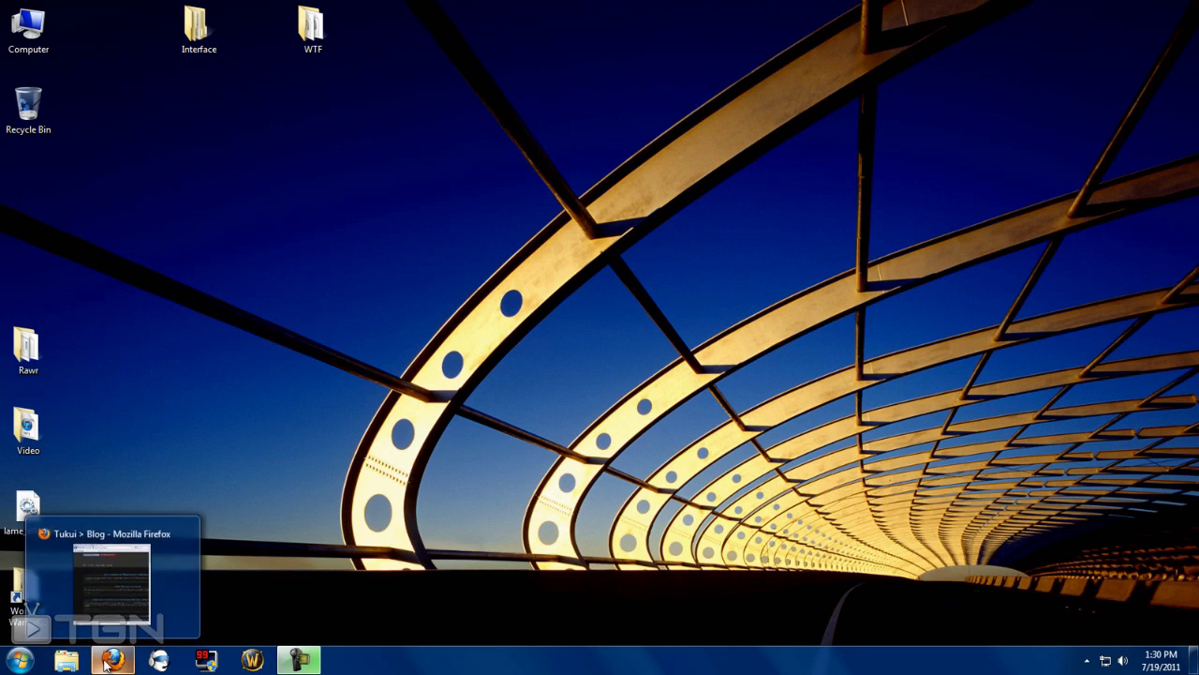
click(116, 555)
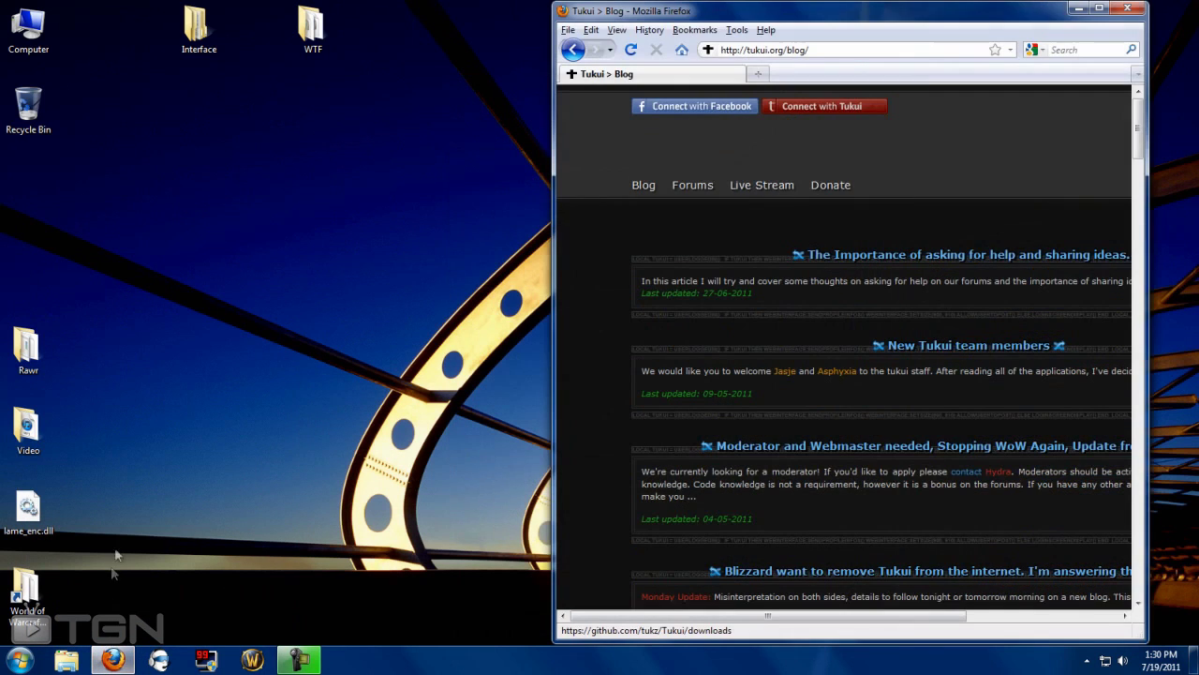
click(1100, 9)
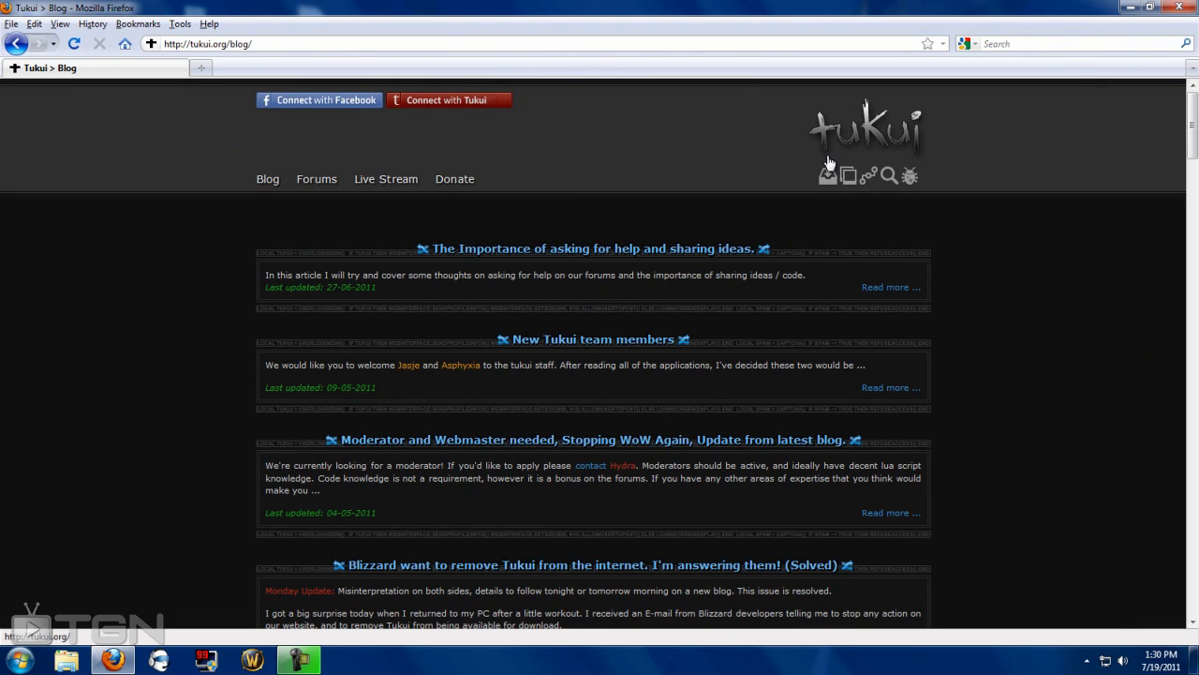
Dismiss the slow-performance notification and open the Tukui GitHub downloads page in a new tab.
click(343, 47)
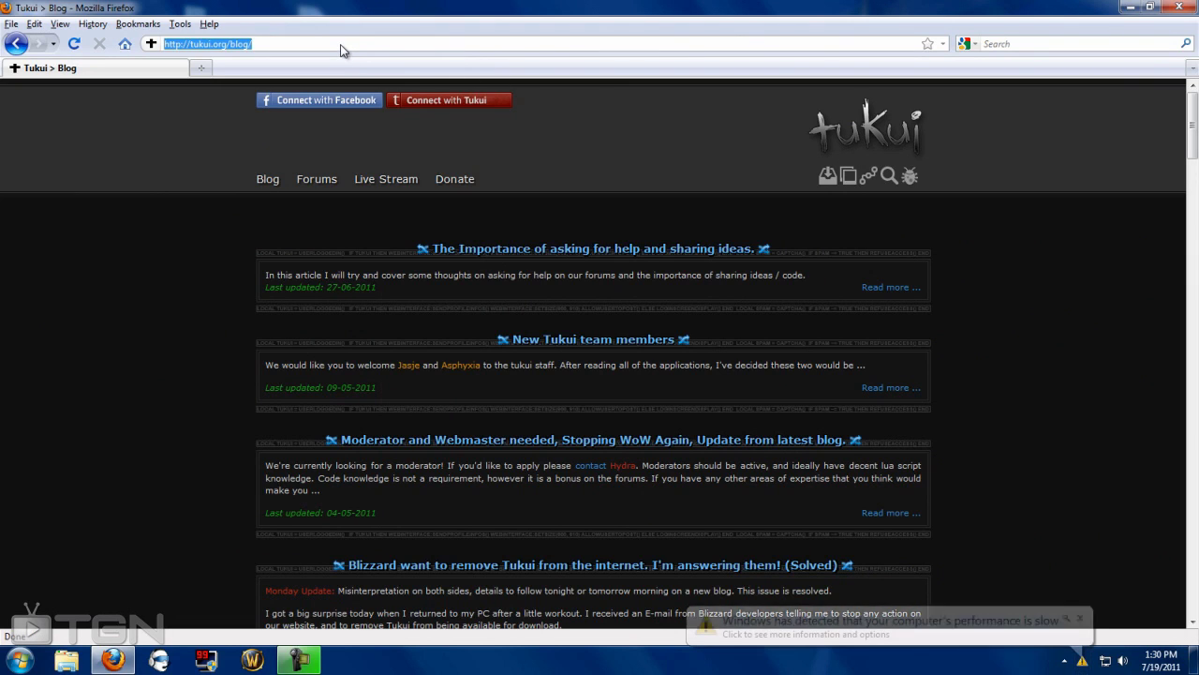
click(1079, 619)
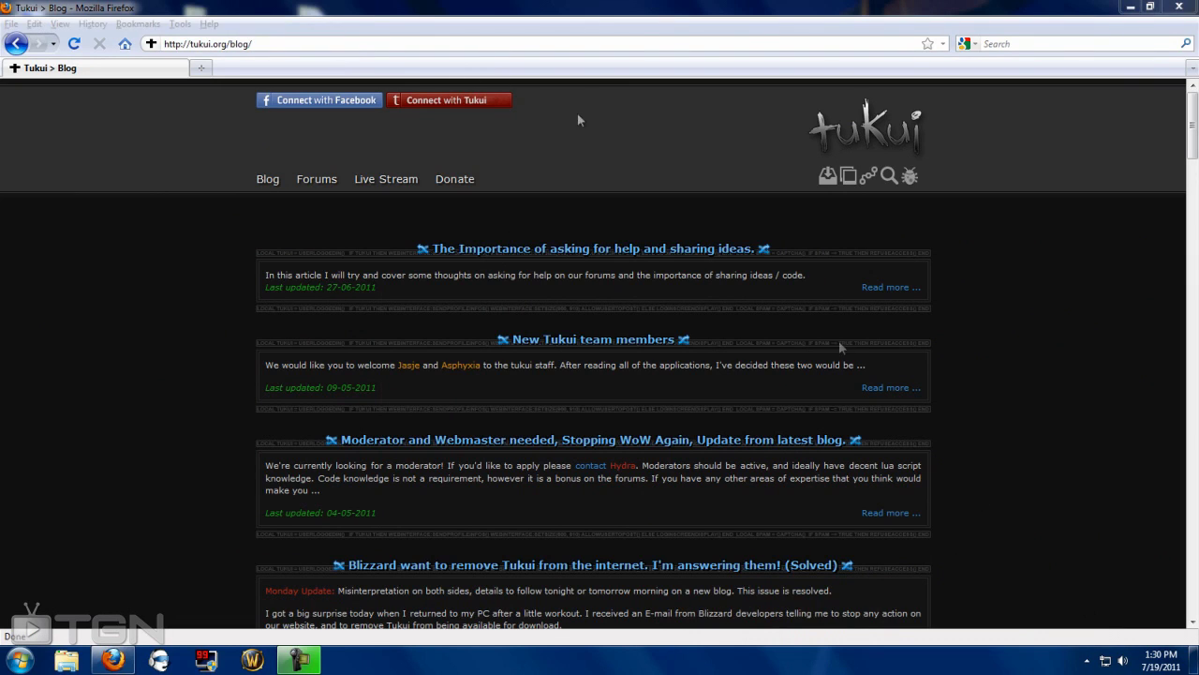
click(215, 45)
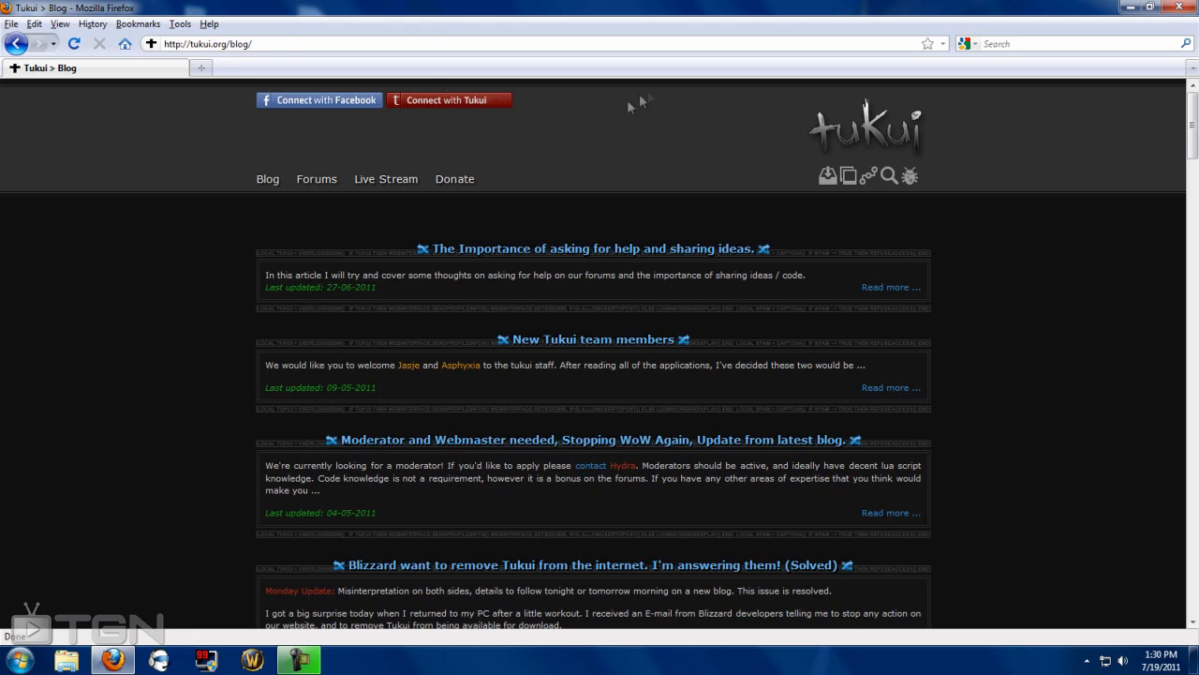
click(827, 176)
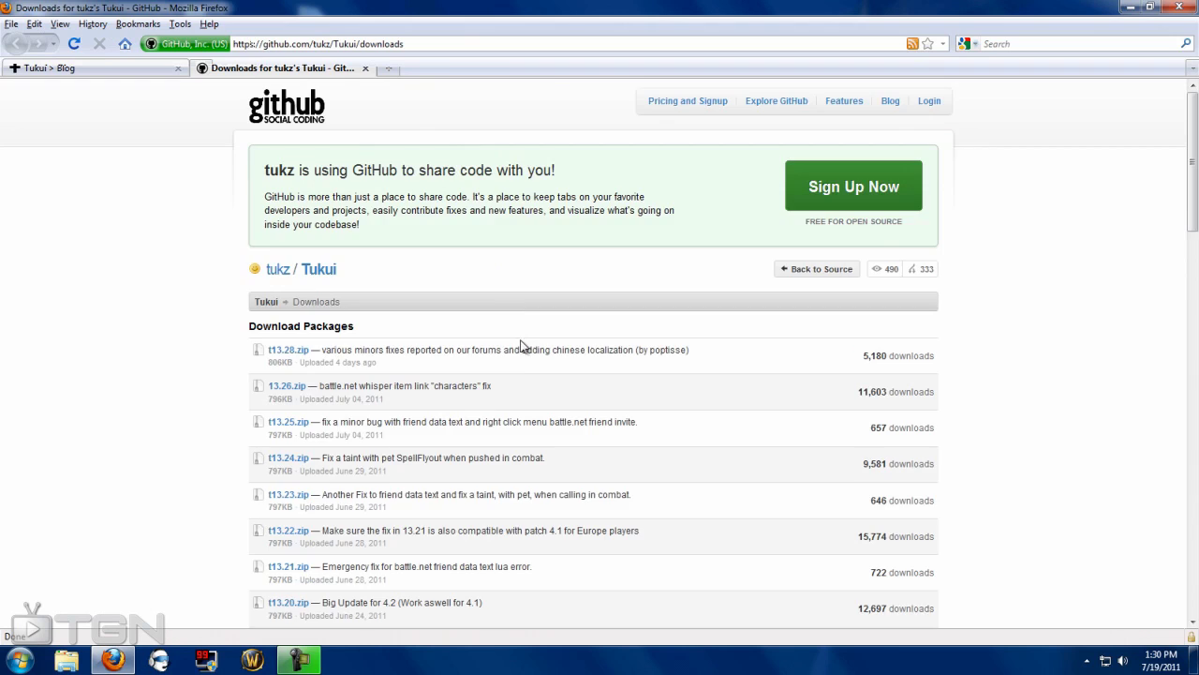
Save t13.28.zip from the GitHub package list to the desktop, then close Downloads and Firefox.
scroll(524, 346, down, 5)
scroll(376, 248, down, 15)
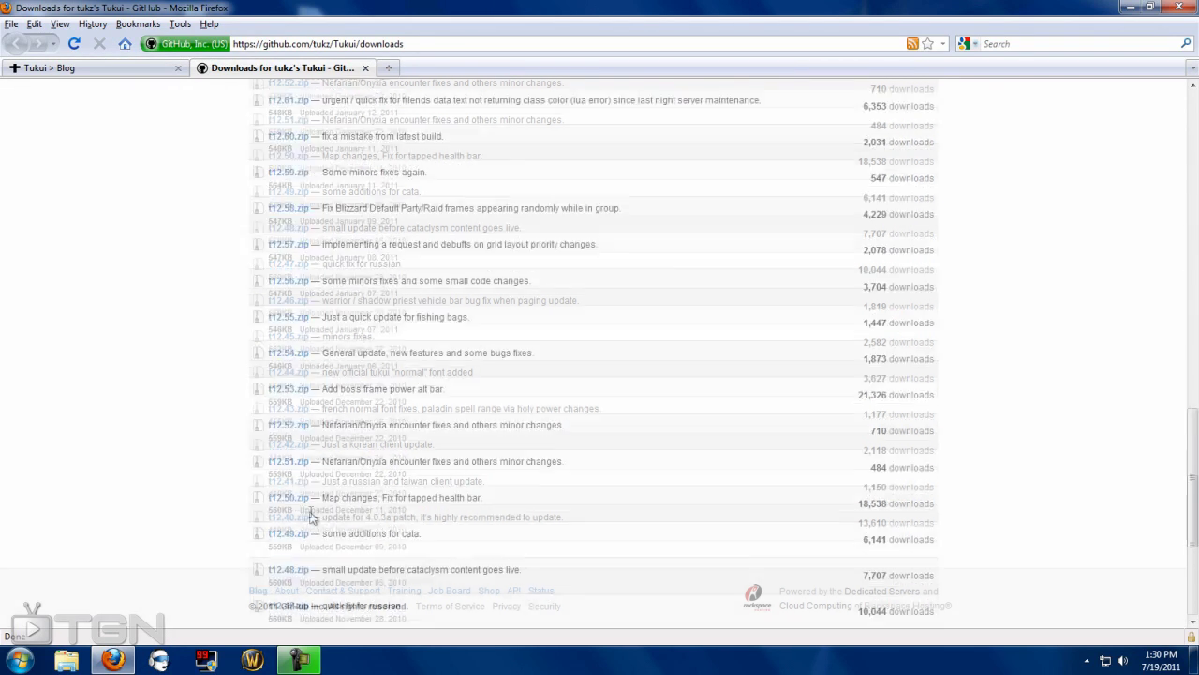
scroll(312, 516, up, 20)
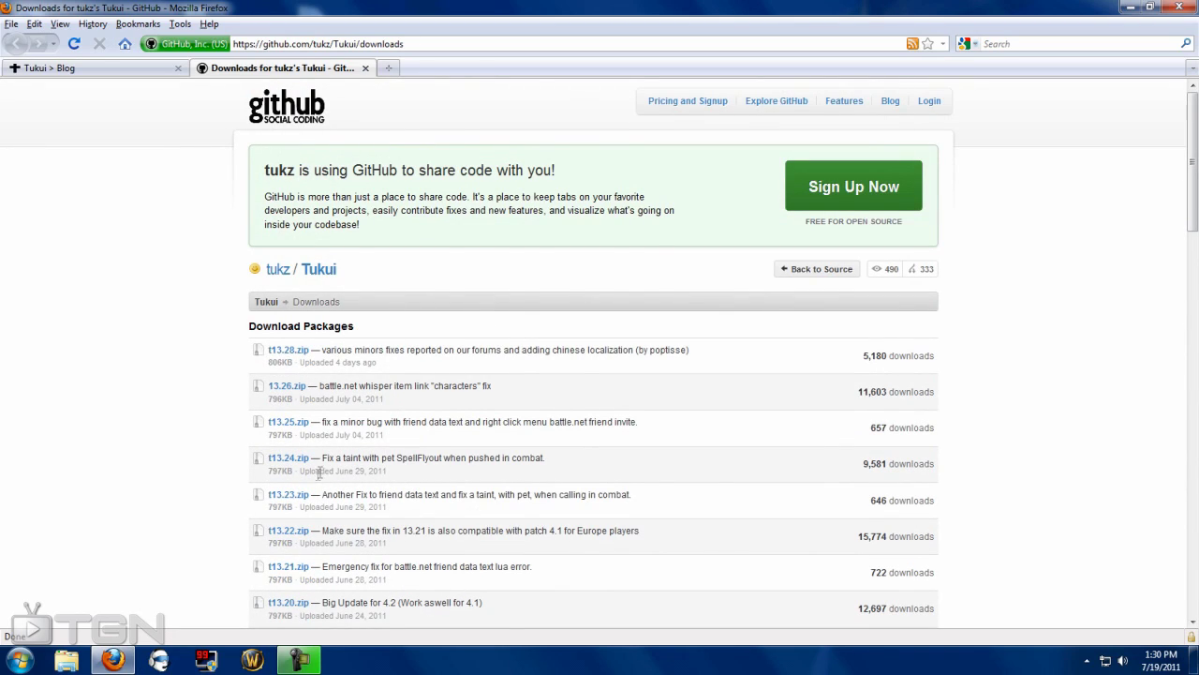
scroll(356, 400, down, 15)
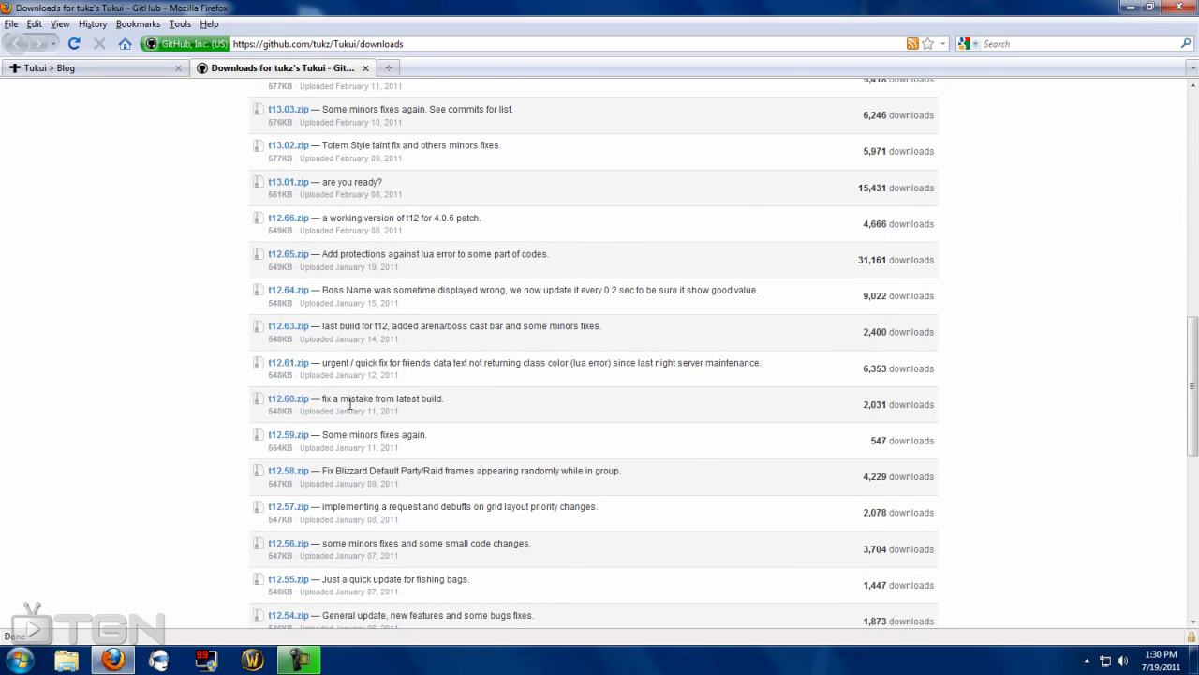
scroll(347, 402, up, 15)
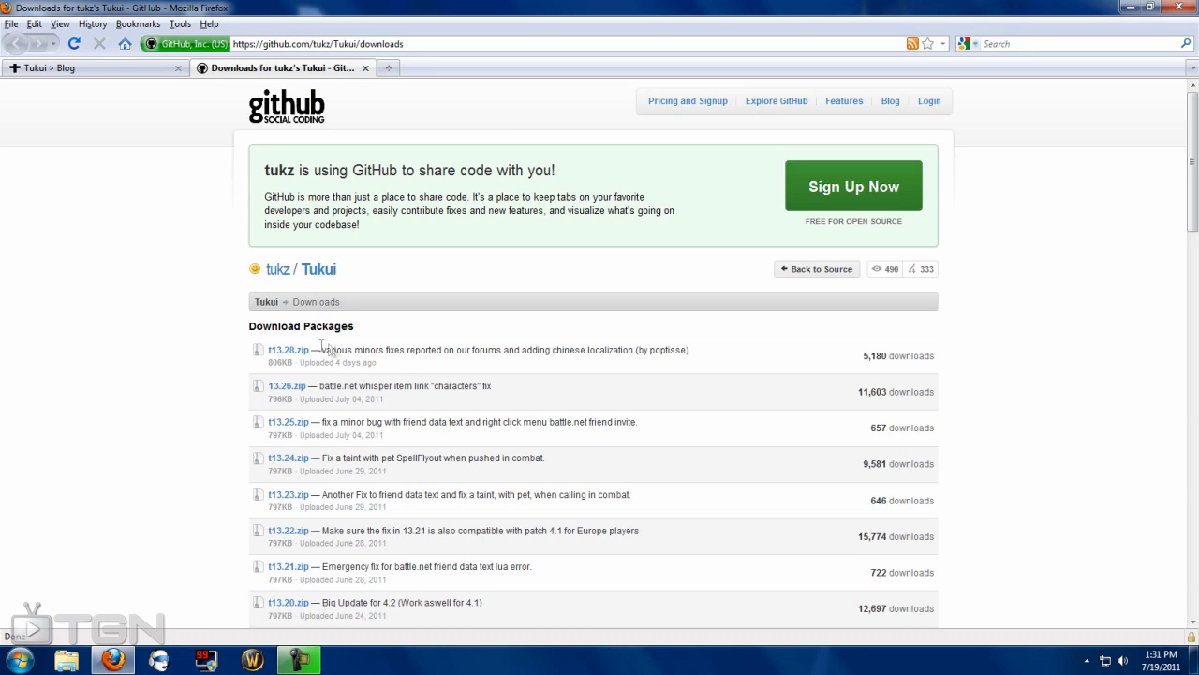
click(281, 351)
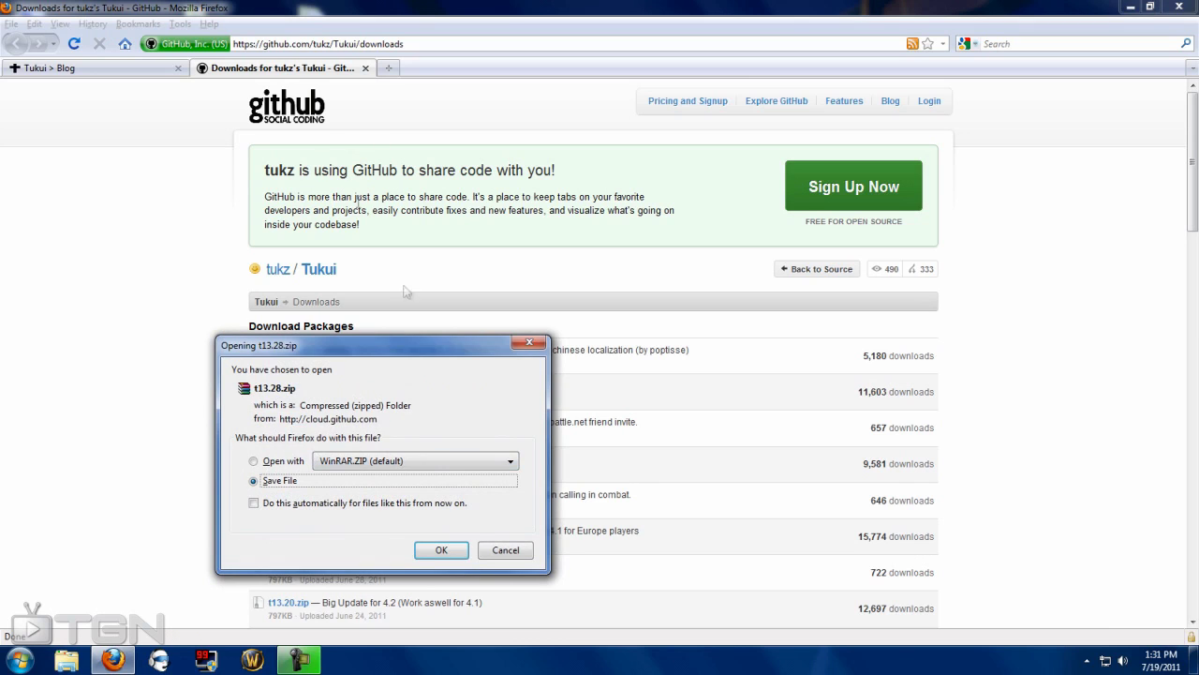
click(420, 551)
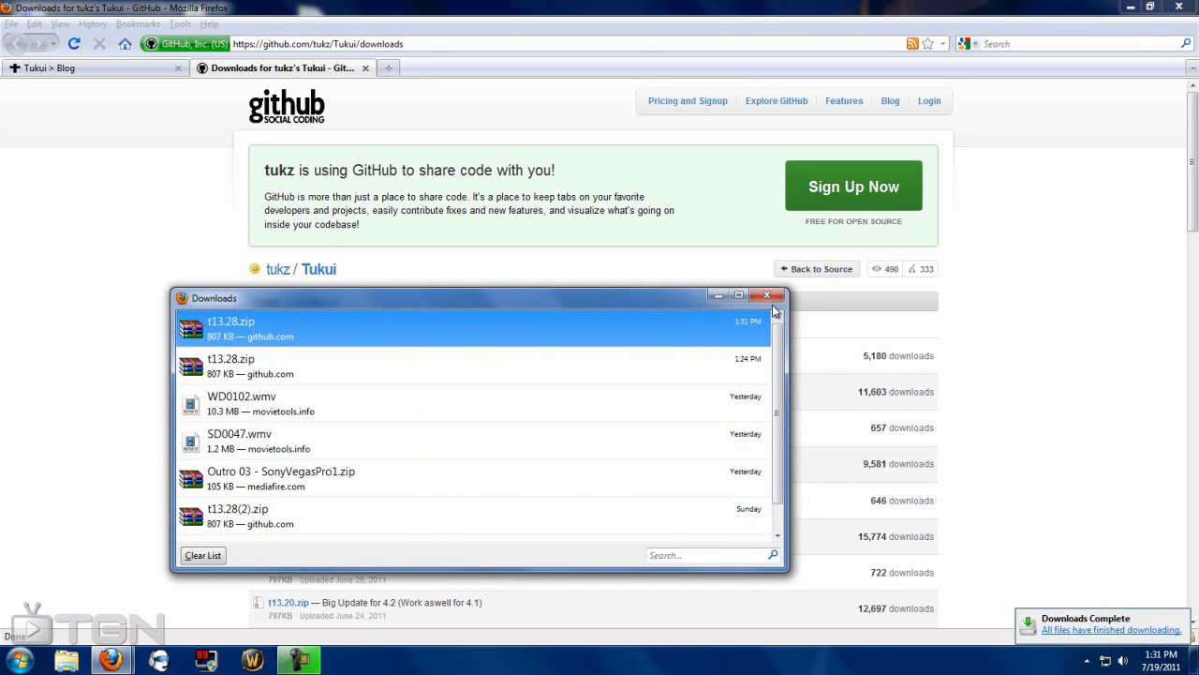
click(766, 296)
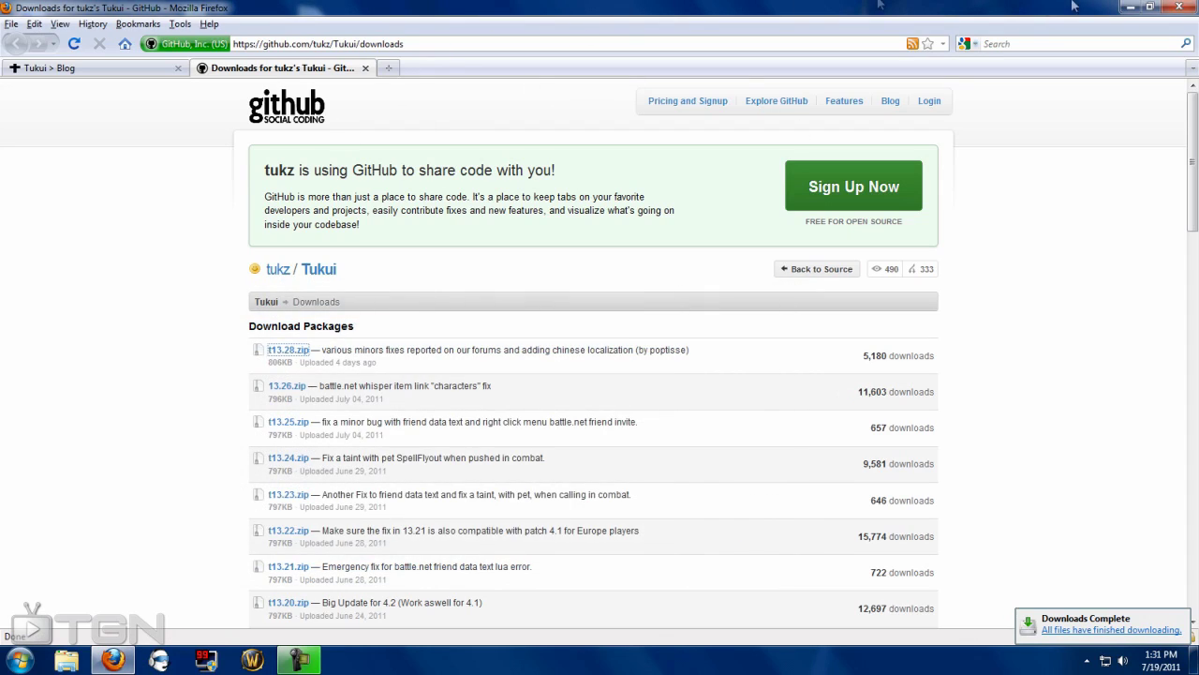
click(1179, 7)
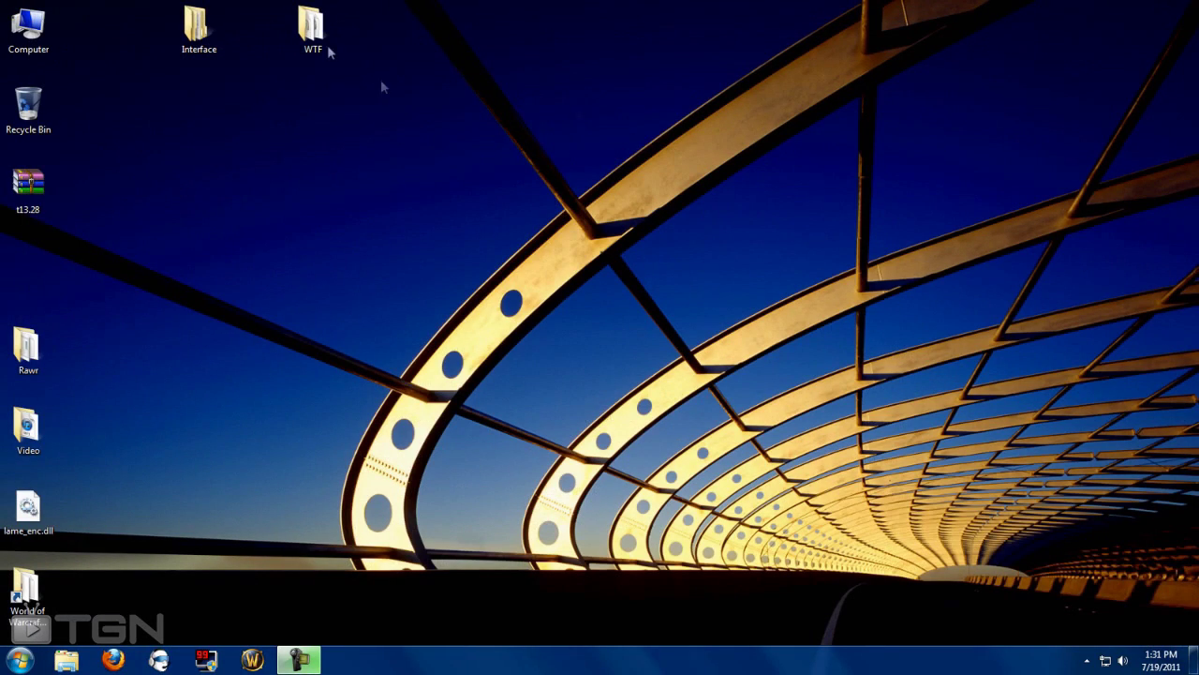
Open the t13.28 archive in WinRAR, dismiss the licence reminder, and bring up Extract To options.
drag(17, 218, 229, 214)
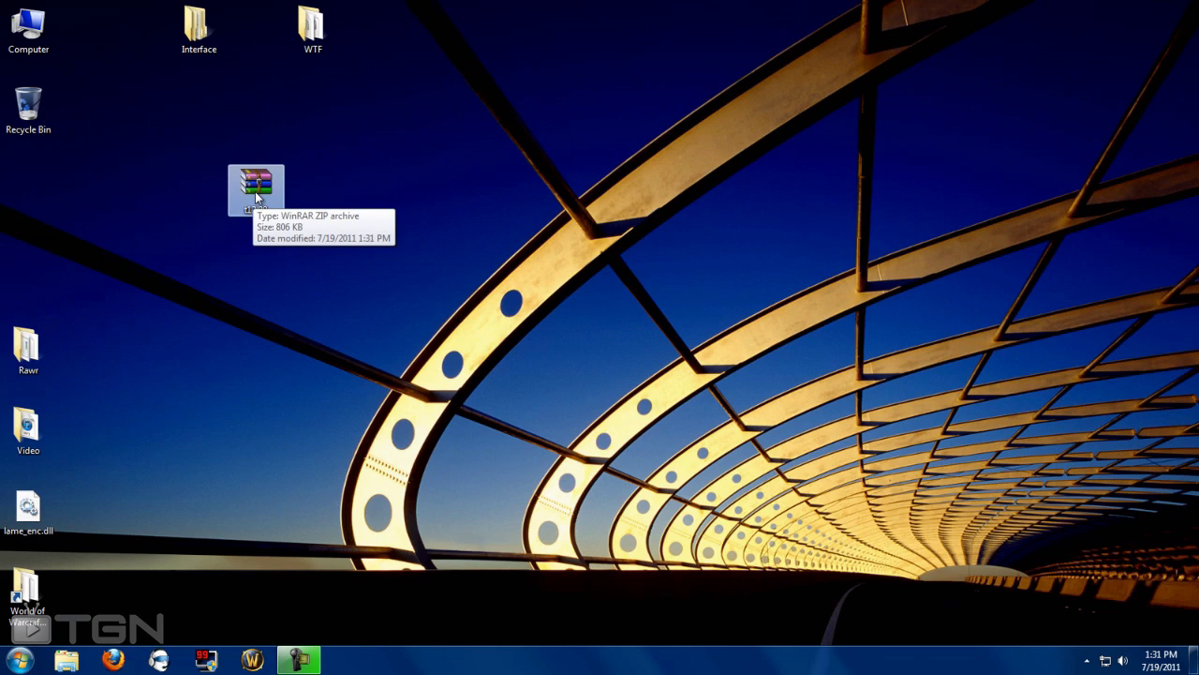
double_click(255, 191)
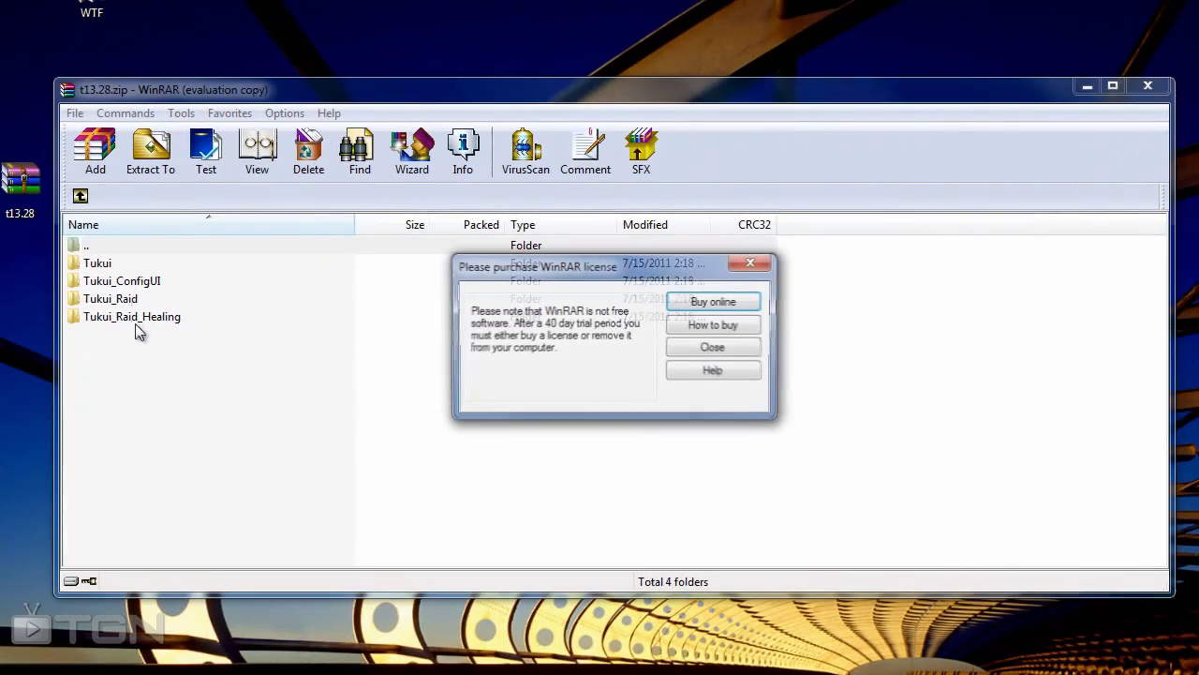
click(740, 352)
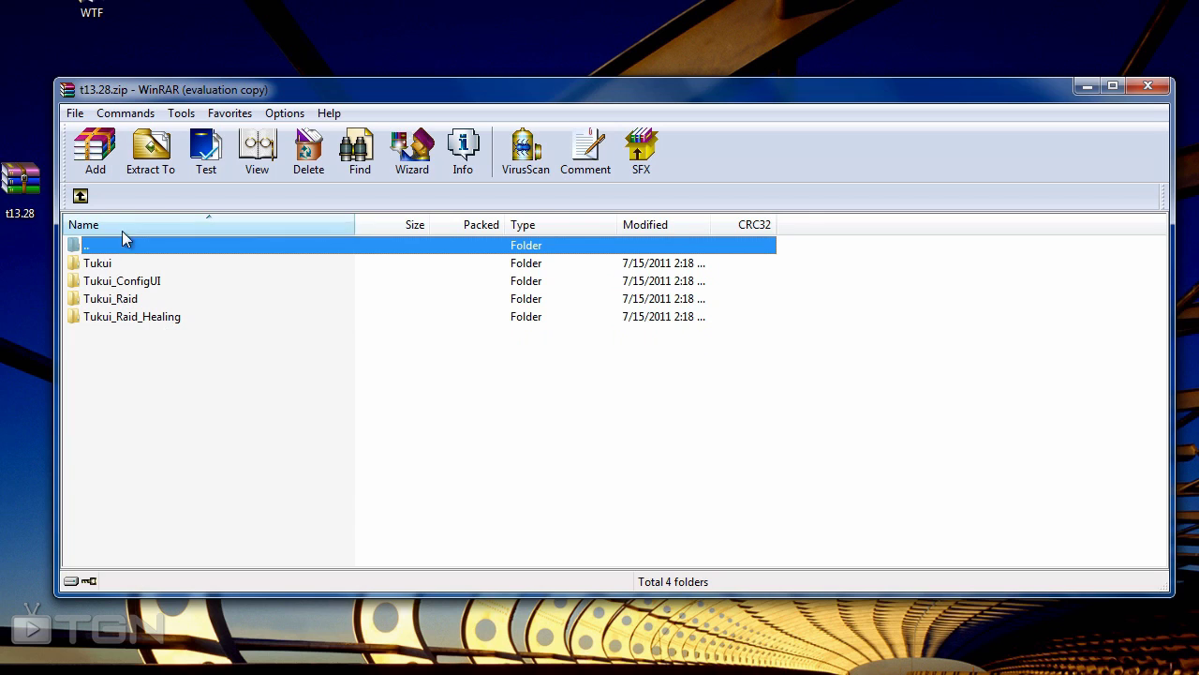
click(151, 165)
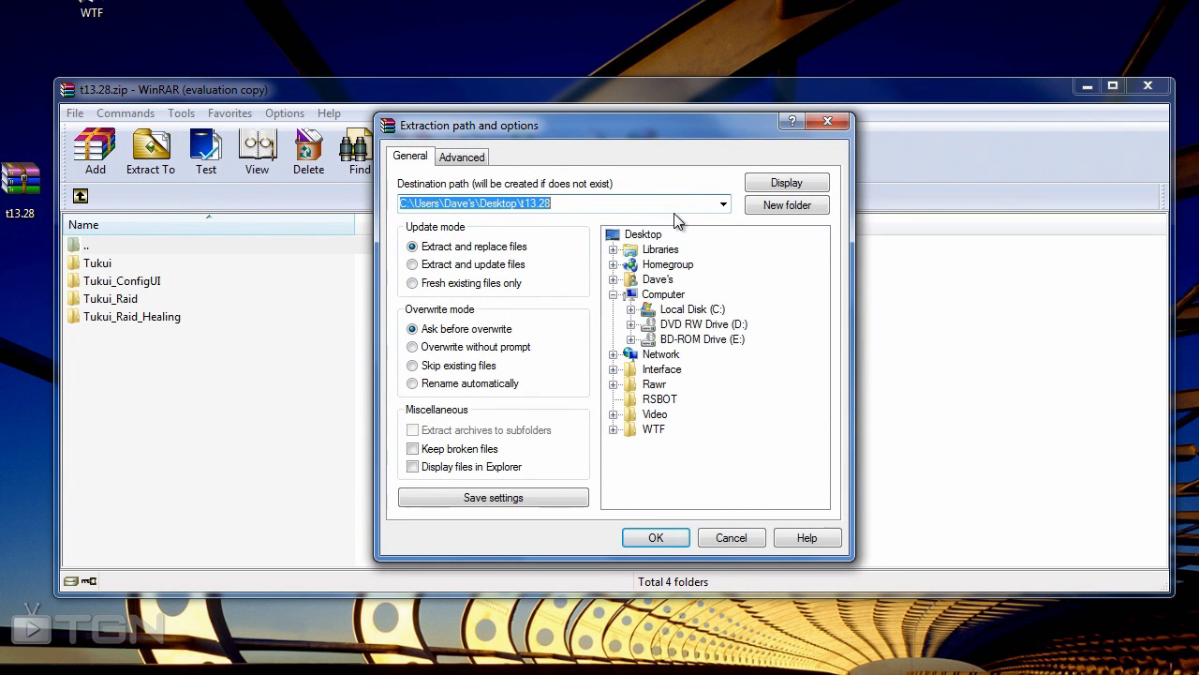
Set the extraction destination to World of Warcraft's Interface\AddOns folder.
click(647, 311)
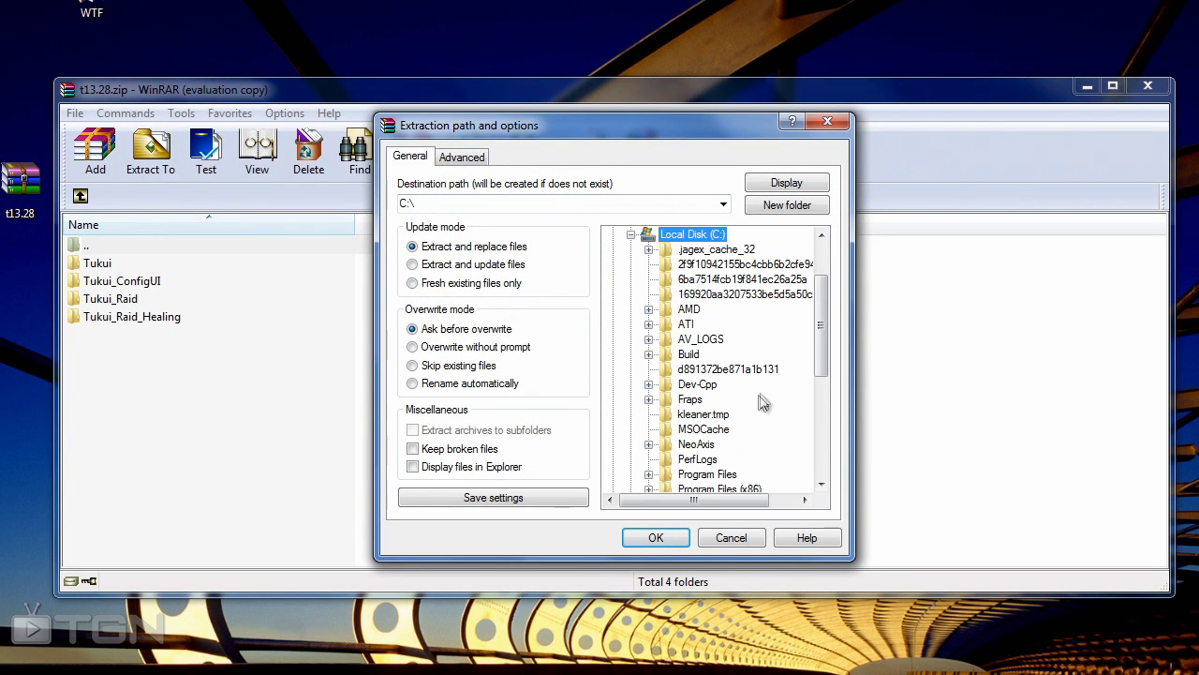
scroll(749, 401, down, 2)
scroll(750, 401, down, 2)
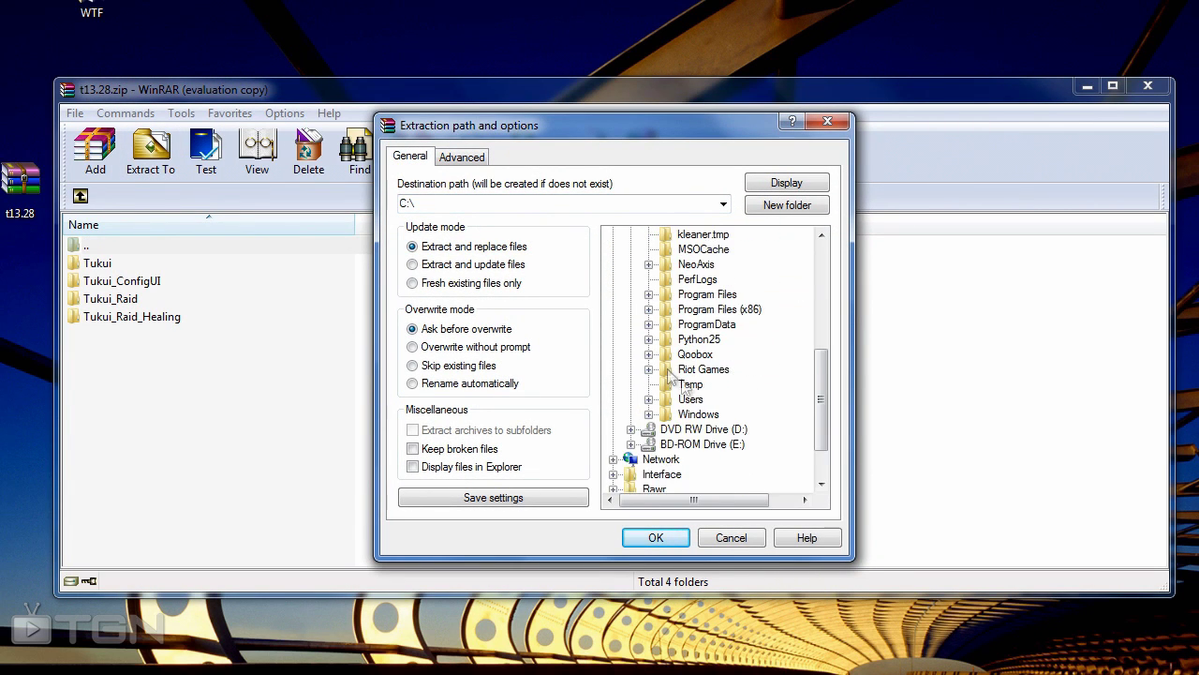
click(724, 204)
click(677, 217)
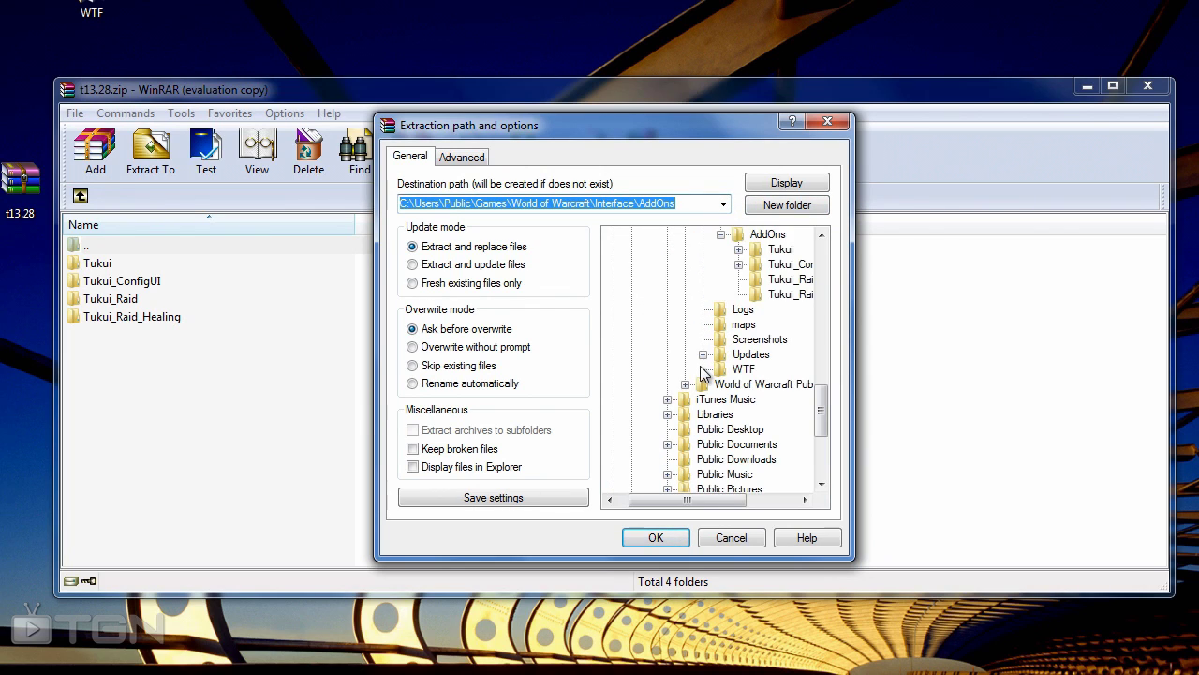
scroll(821, 404, up, 1)
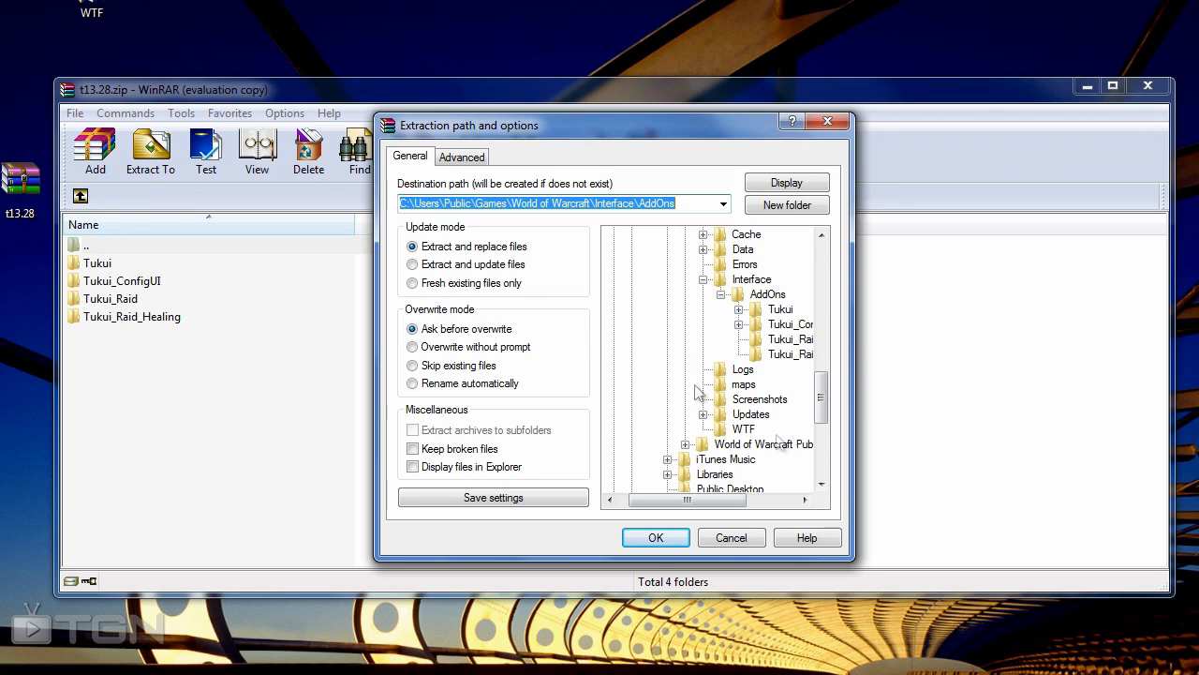
drag(851, 361, 993, 365)
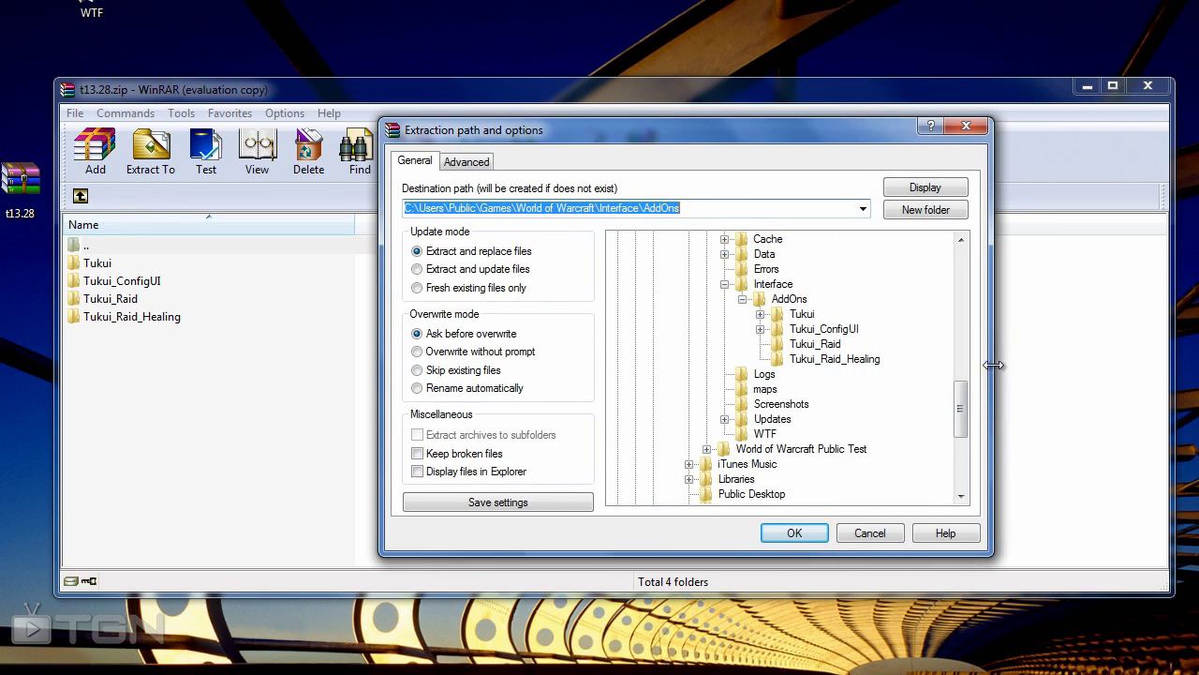
click(787, 298)
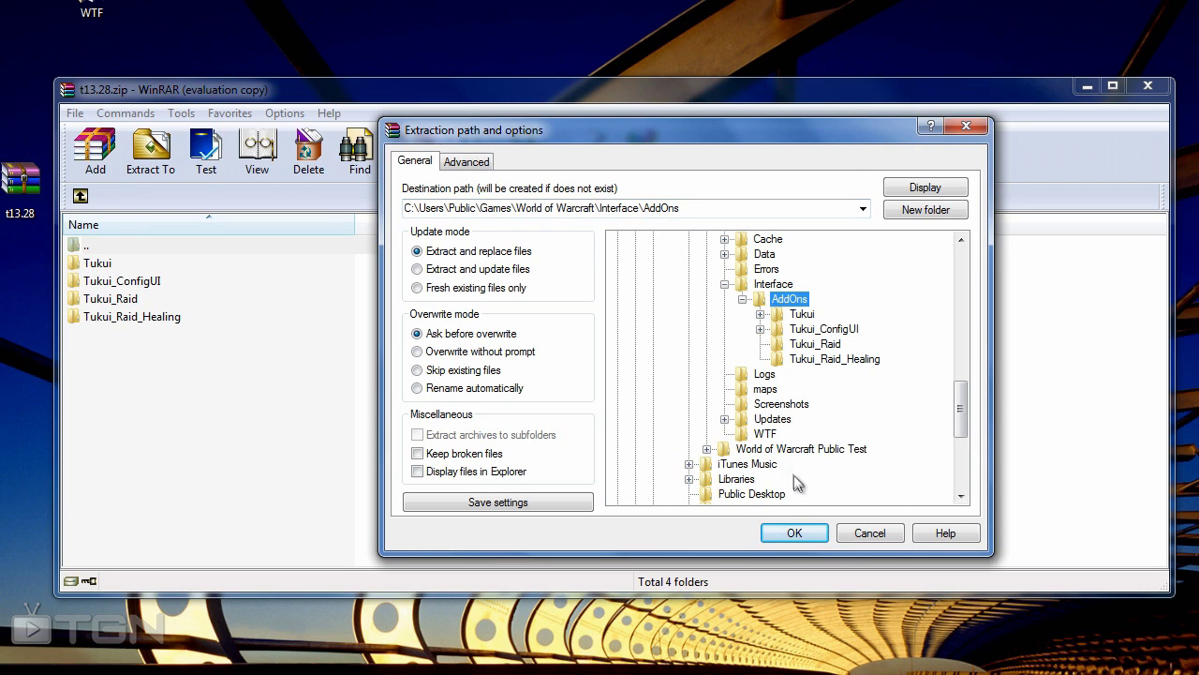
Extract the Tukui folders into AddOns, replacing all existing files, and close WinRAR.
click(806, 534)
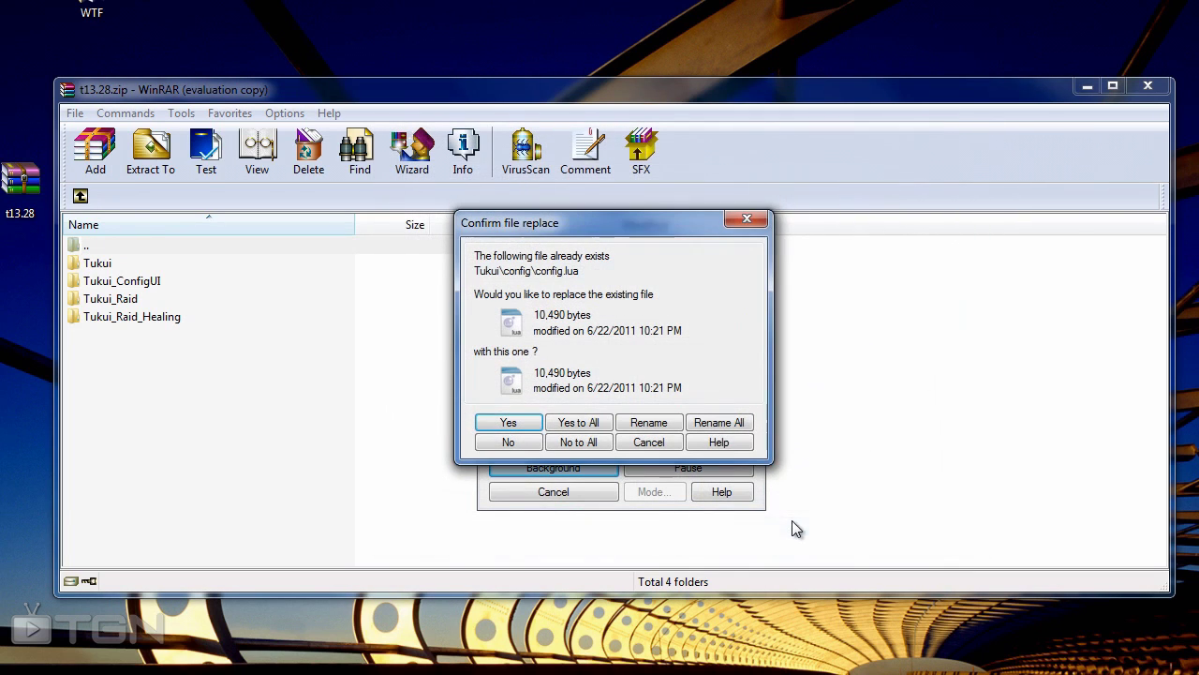
click(593, 425)
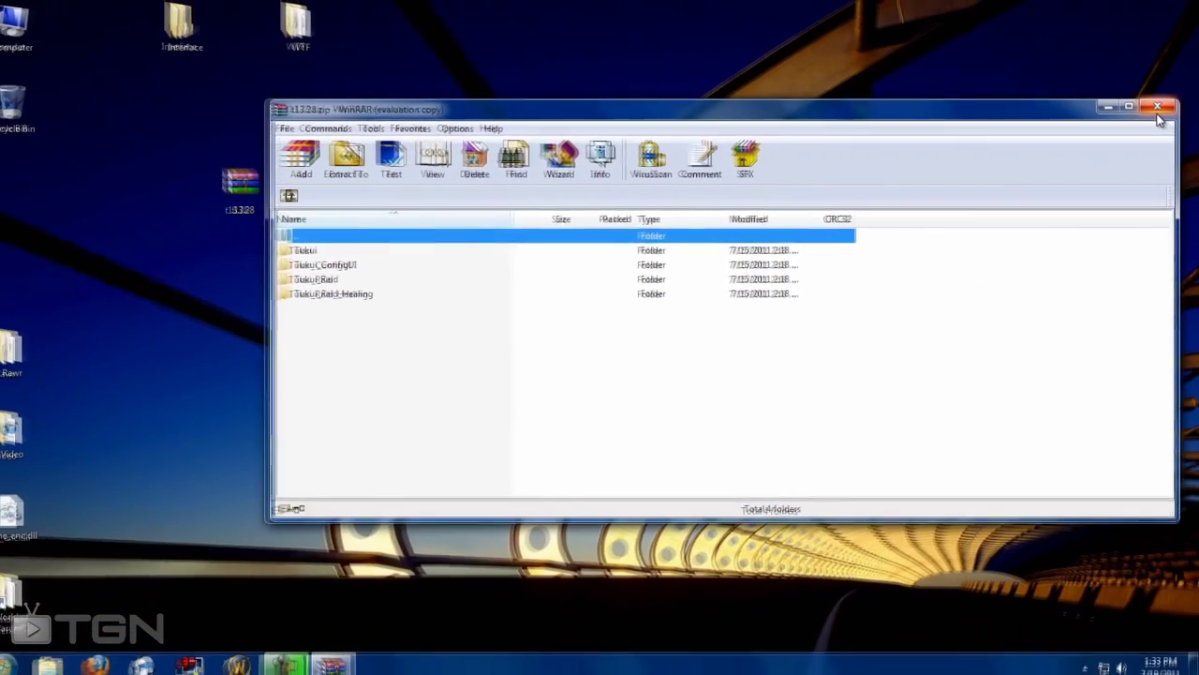
click(1158, 107)
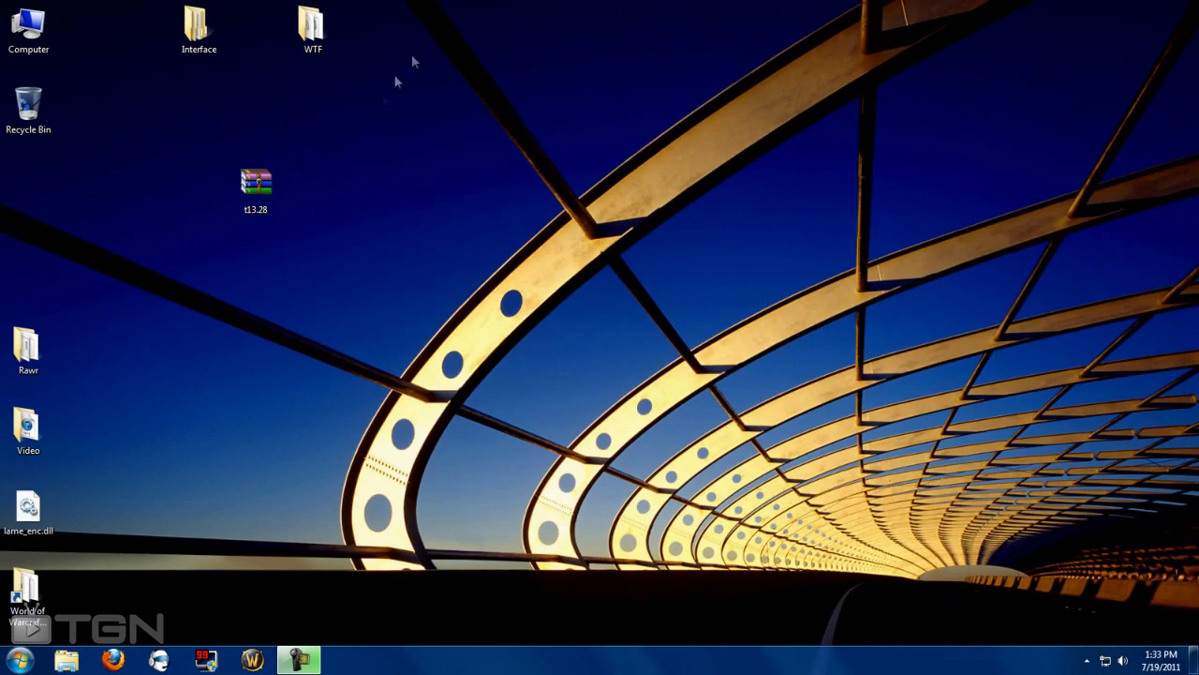
Move the t13.28 archive to the Recycle Bin and browse to World of Warcraft's Interface\AddOns folder.
drag(259, 208, 28, 108)
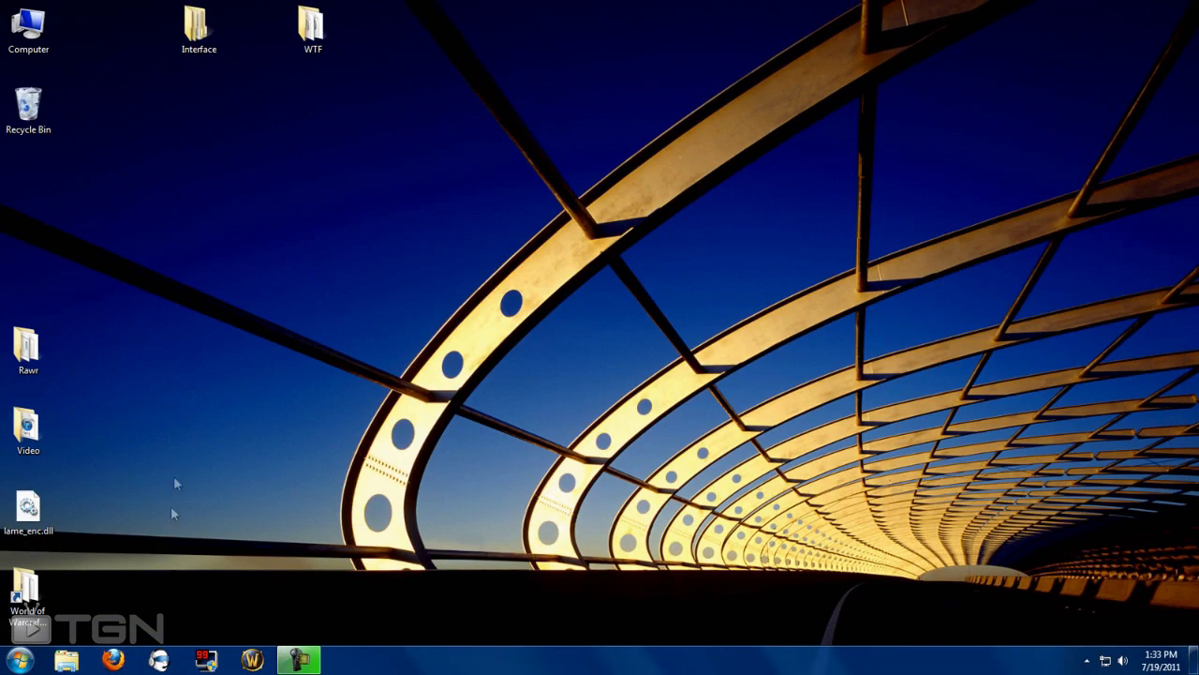
click(47, 585)
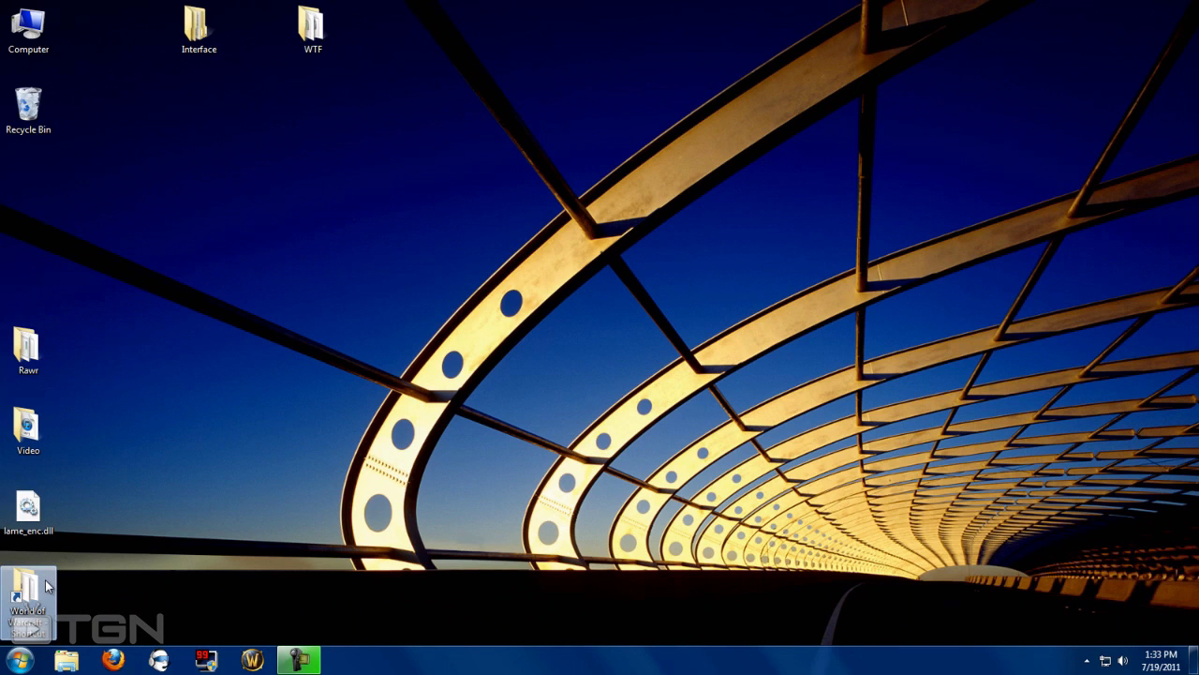
double_click(47, 586)
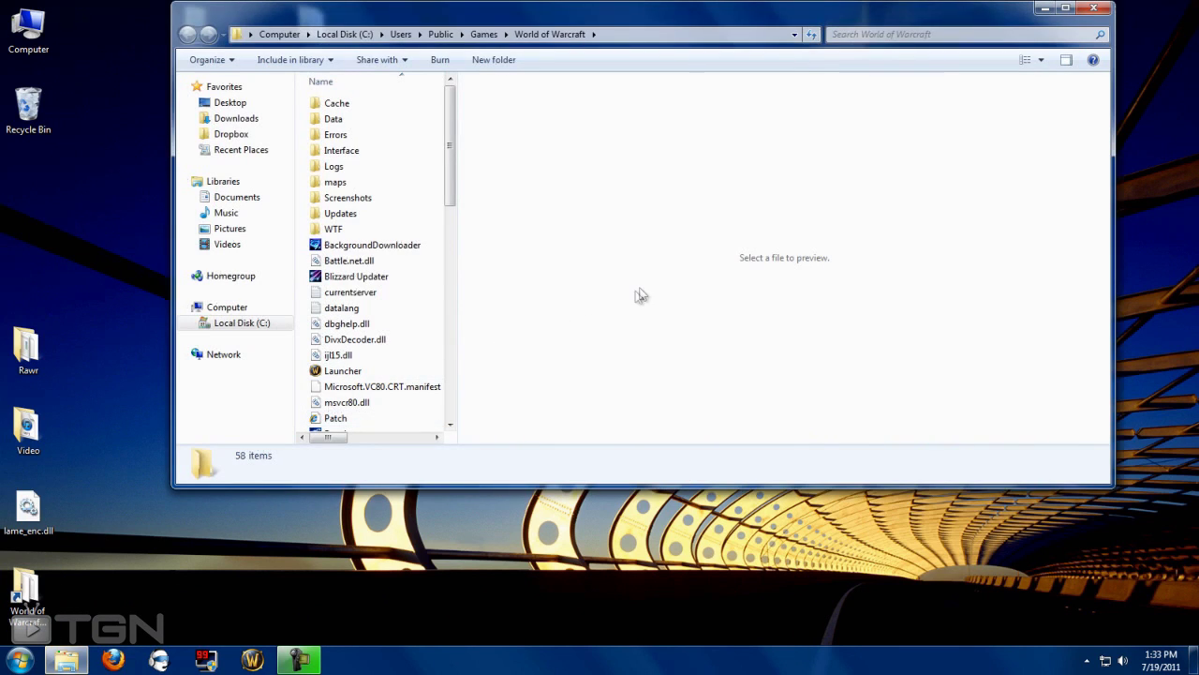
double_click(365, 154)
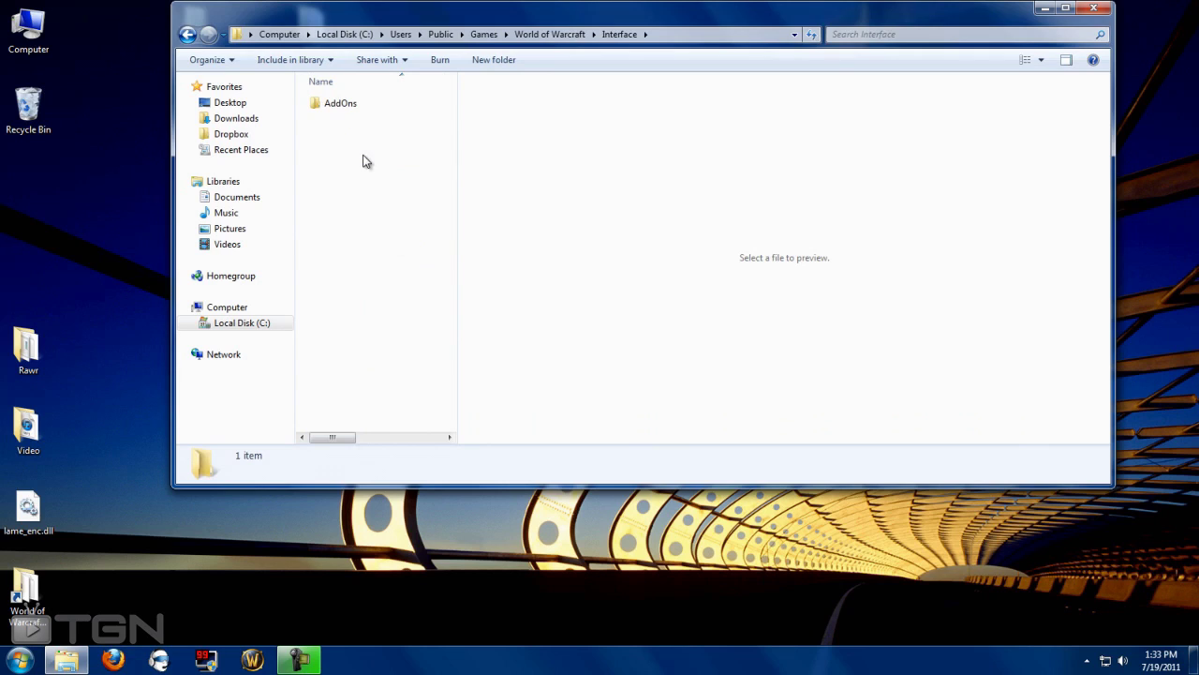
double_click(351, 107)
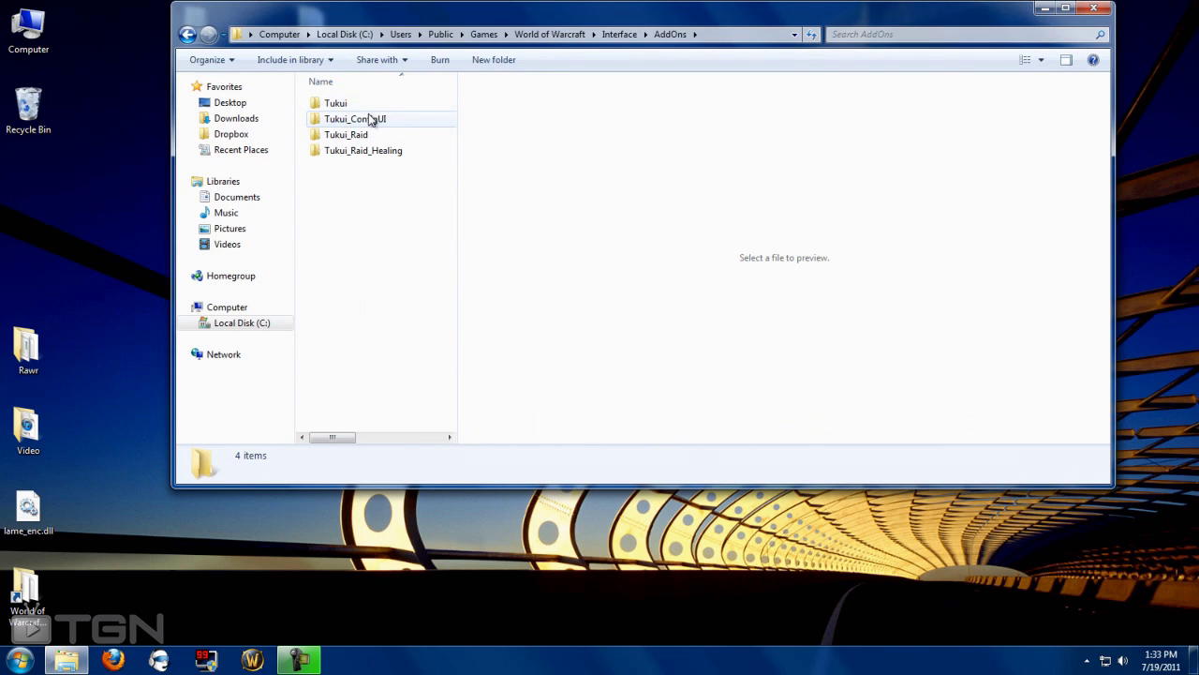
Inspect the Tukui, Tukui_Raid, Tukui_Raid_Healing and Tukui_ConfigUI folders, then close Explorer.
mouse_move(368, 177)
mouse_down()
mouse_move(347, 105)
mouse_move(372, 196)
mouse_up()
click(358, 156)
double_click(359, 151)
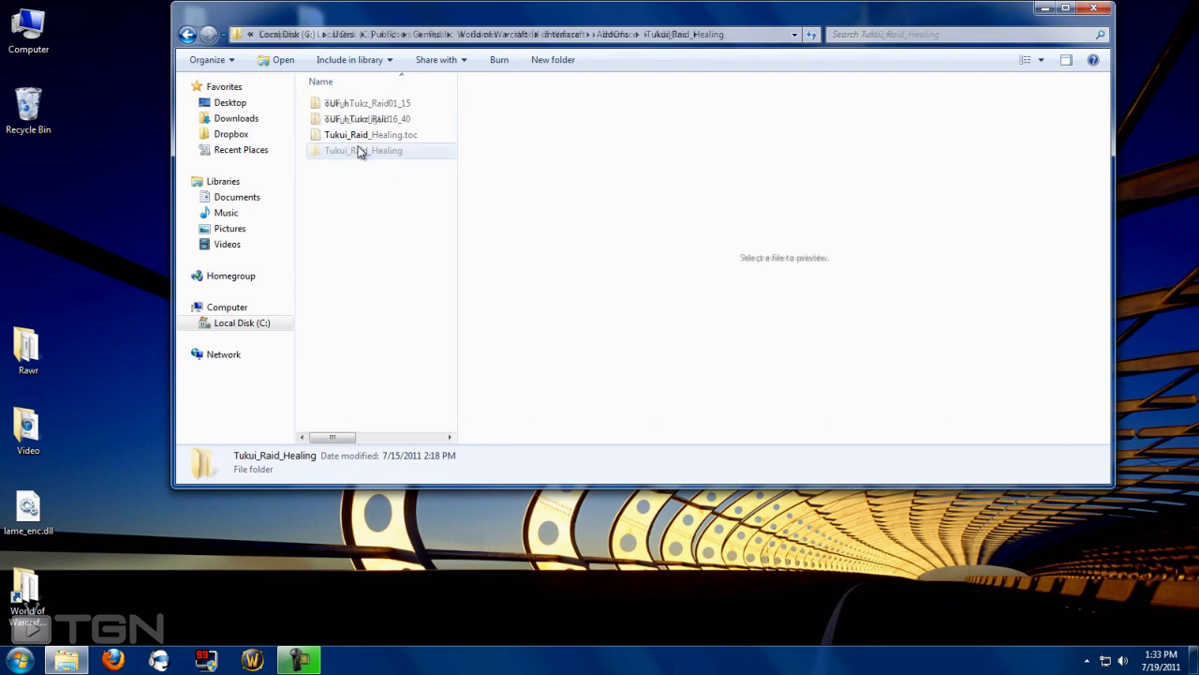
click(187, 35)
click(187, 34)
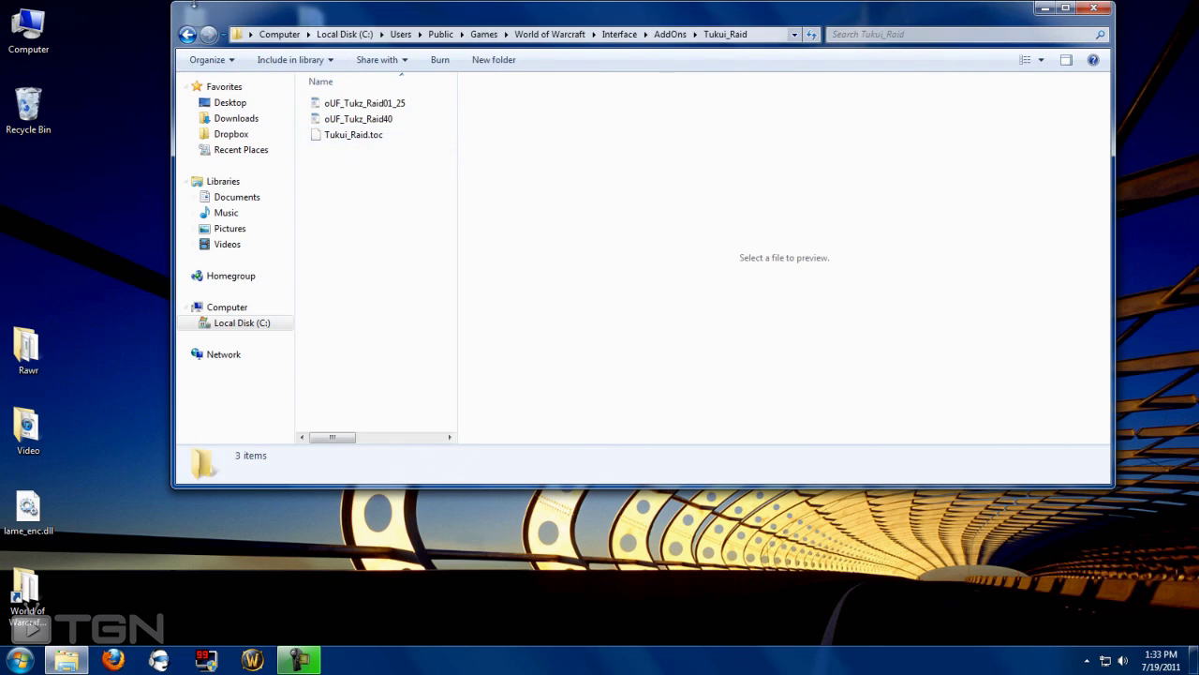
click(188, 35)
click(338, 120)
double_click(337, 120)
click(187, 35)
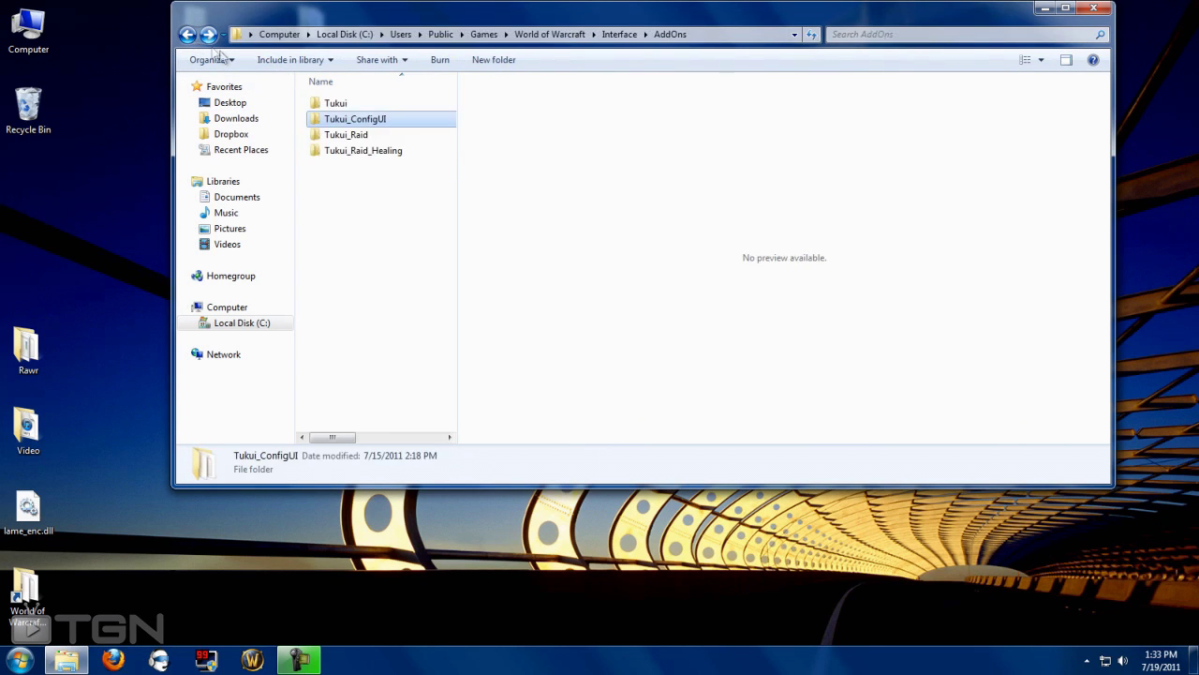
double_click(361, 105)
click(188, 35)
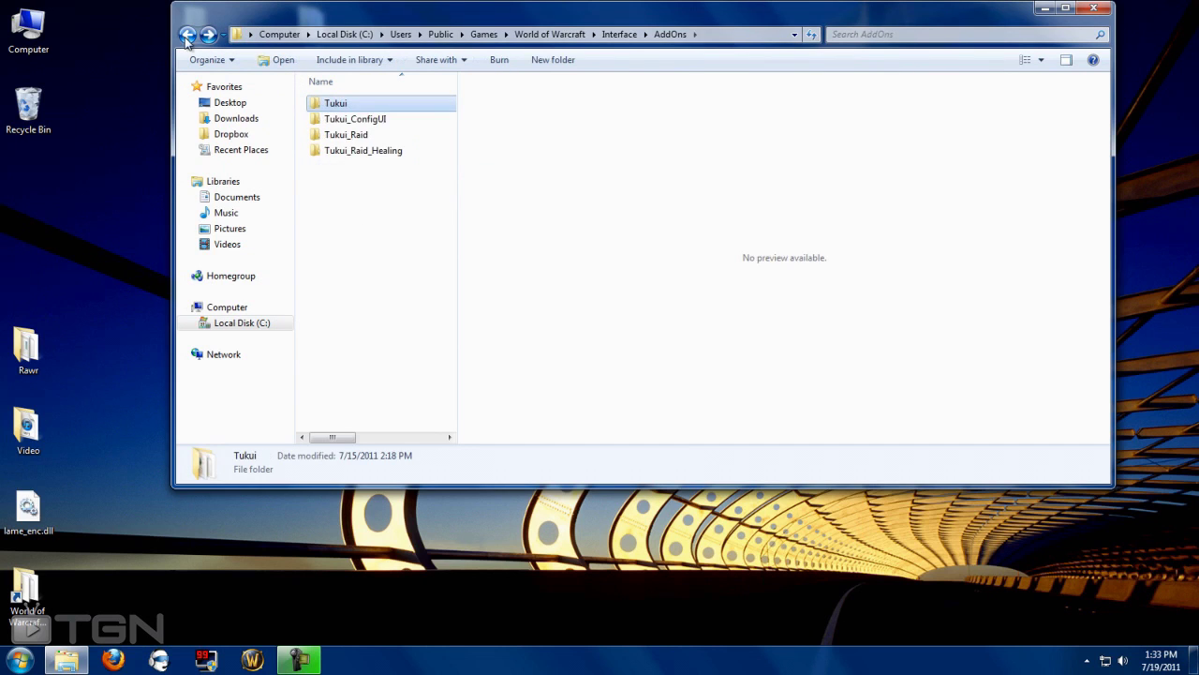
click(1092, 9)
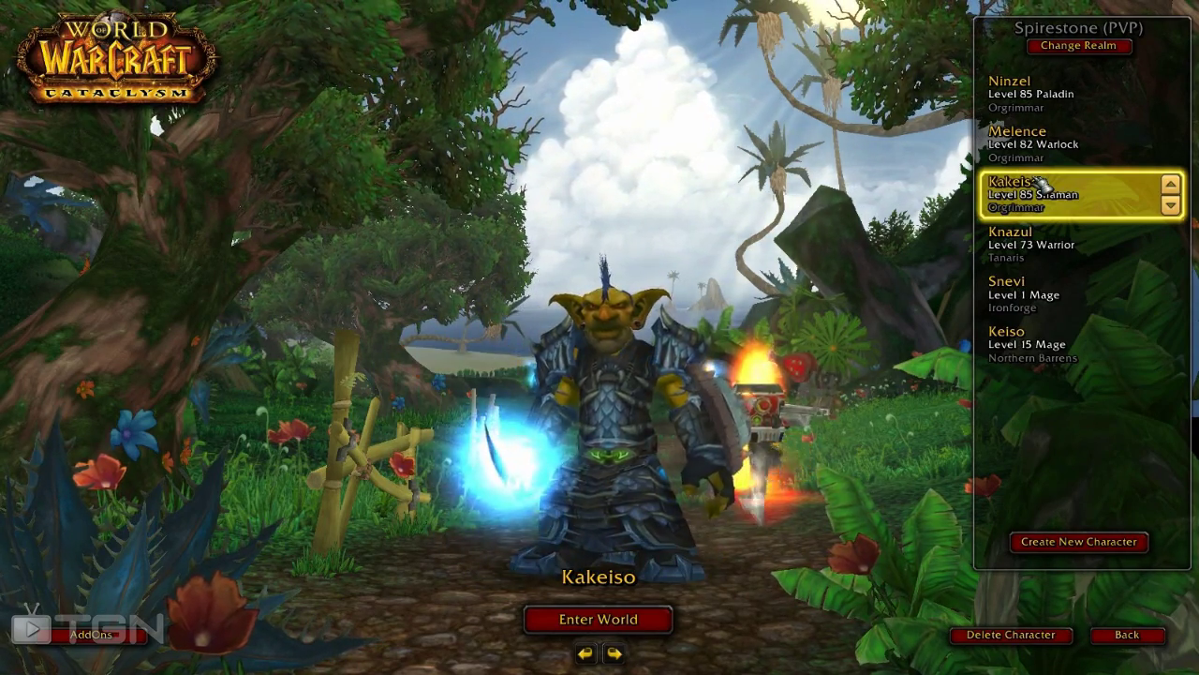
Open the character-select AddOn List to verify Tukui, Tukui Raid, healer raid and Config UI are enabled.
click(125, 637)
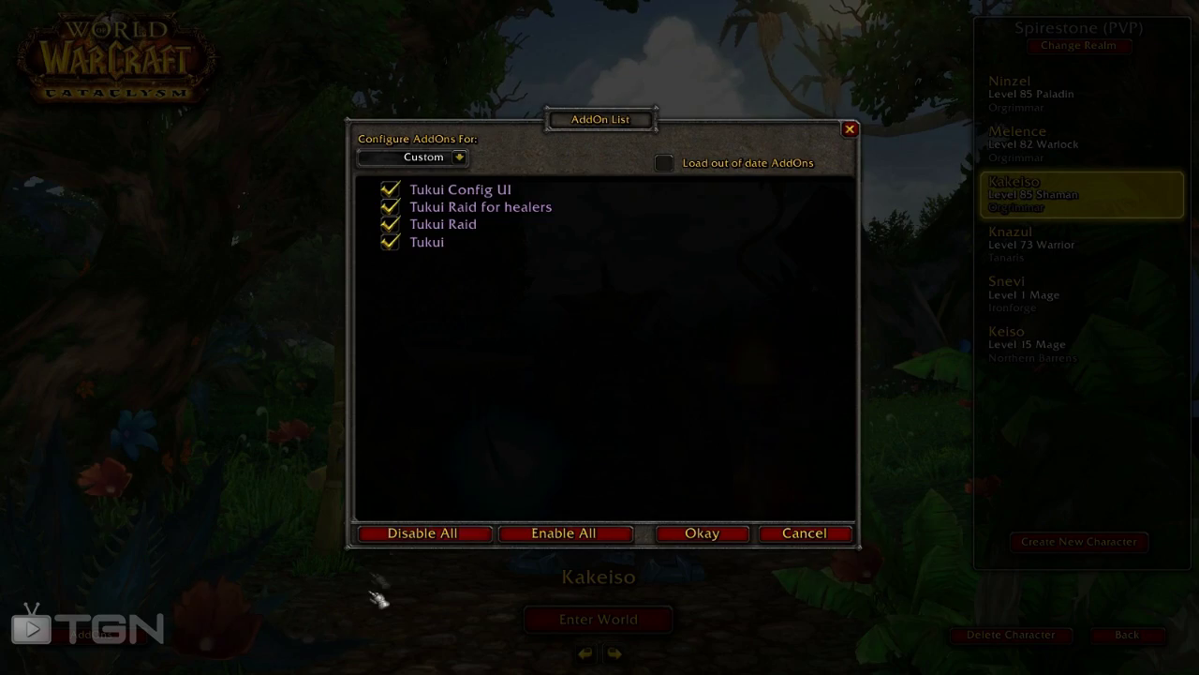
Enter the world and run the Tukui installer through essential, social and frame settings, then finish and reload.
click(701, 532)
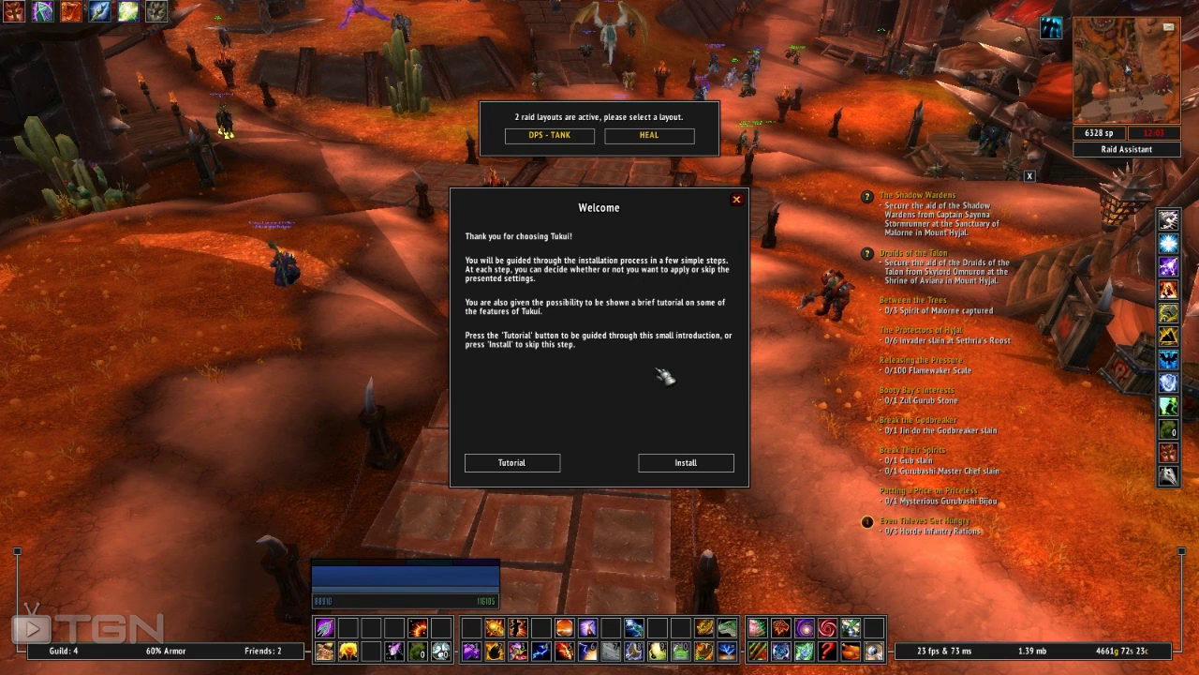
click(662, 466)
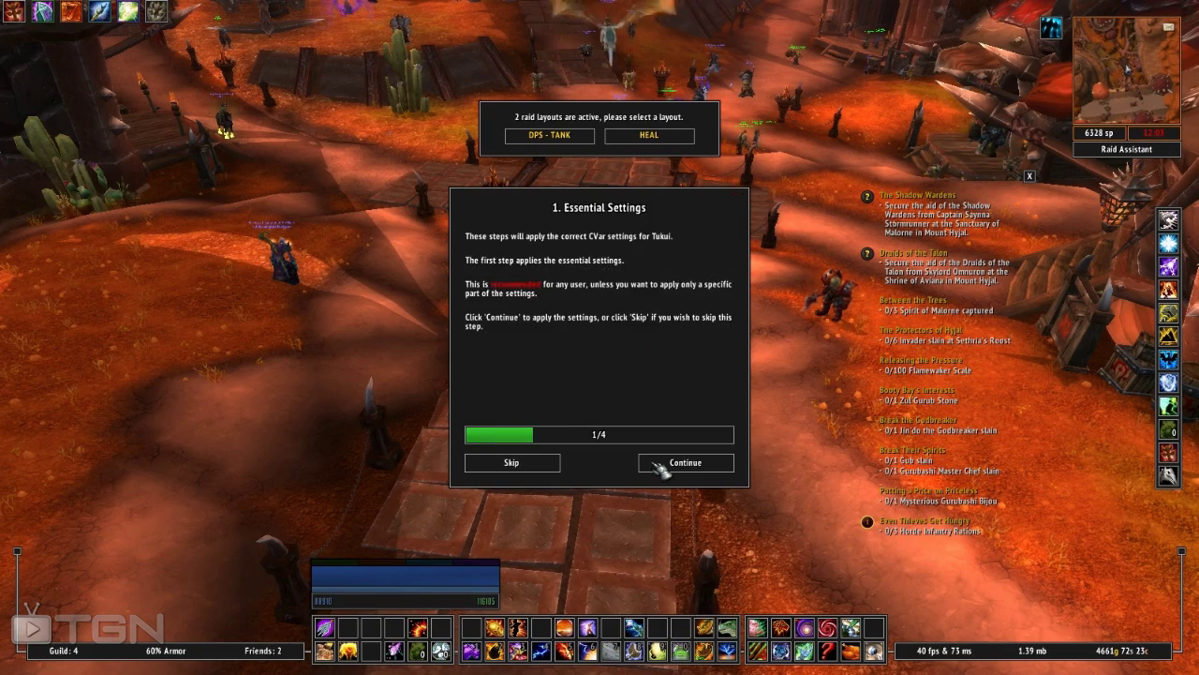
click(661, 464)
click(662, 464)
click(661, 464)
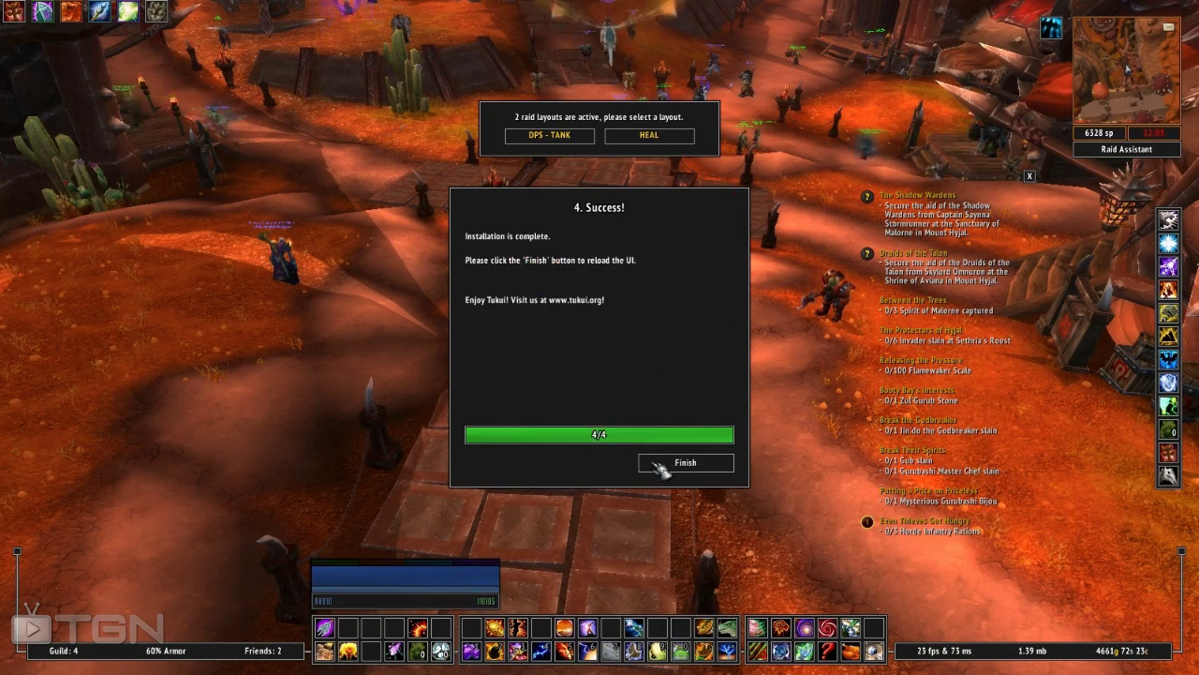
click(662, 464)
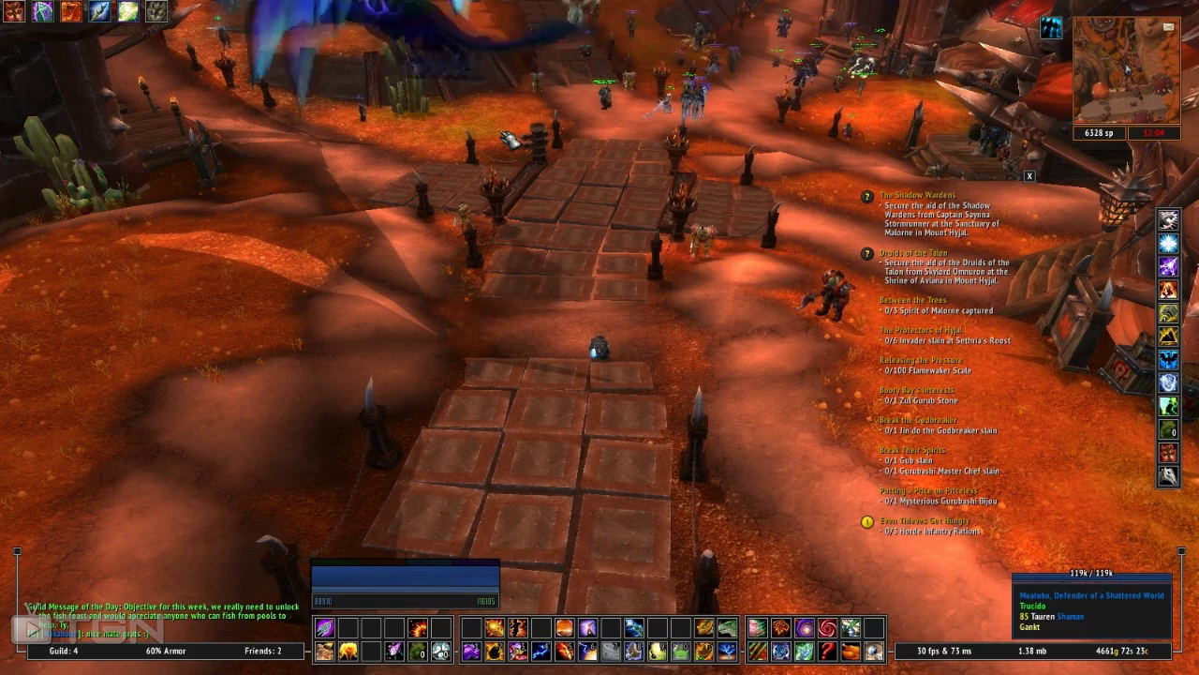
Open the Tukui config panel with /tukui and close the stray Honor and character windows.
text(/tuk)
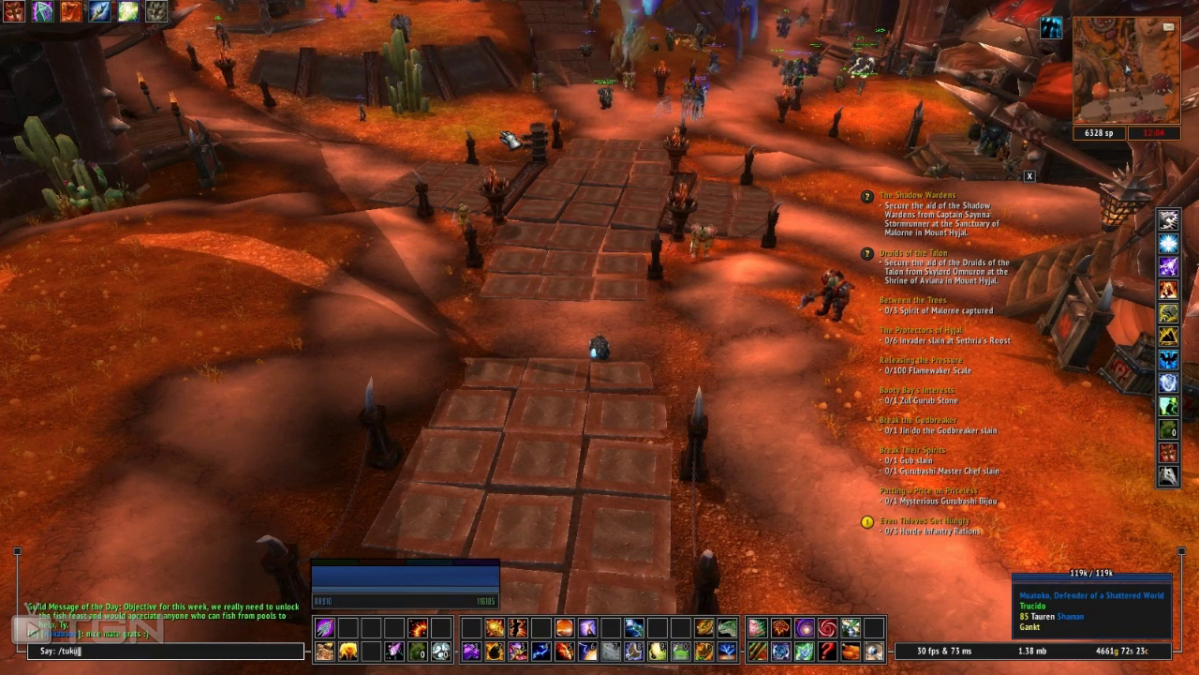
text(ui)
key(Return)
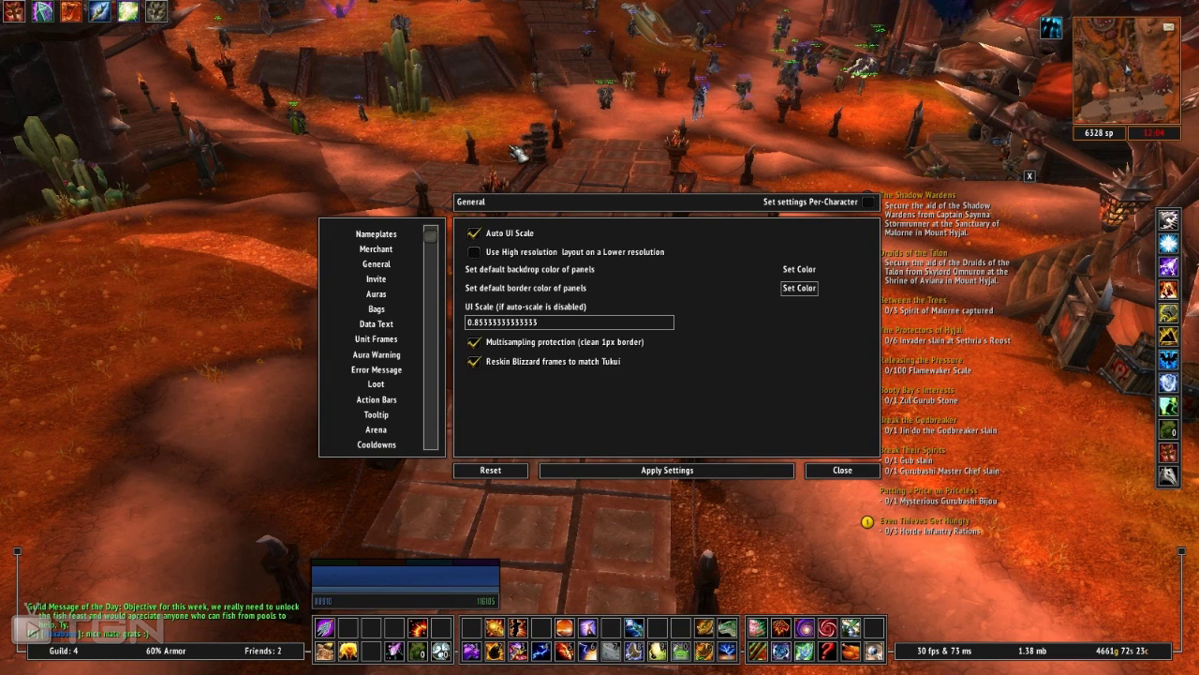
key(h)
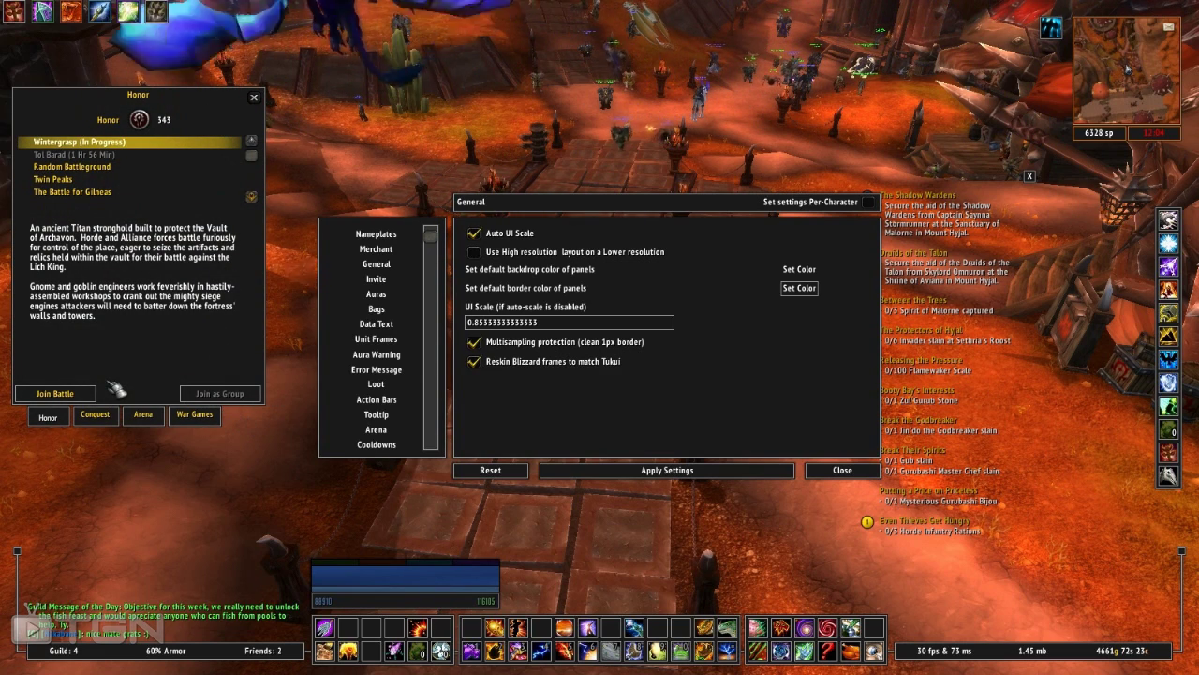
key(c)
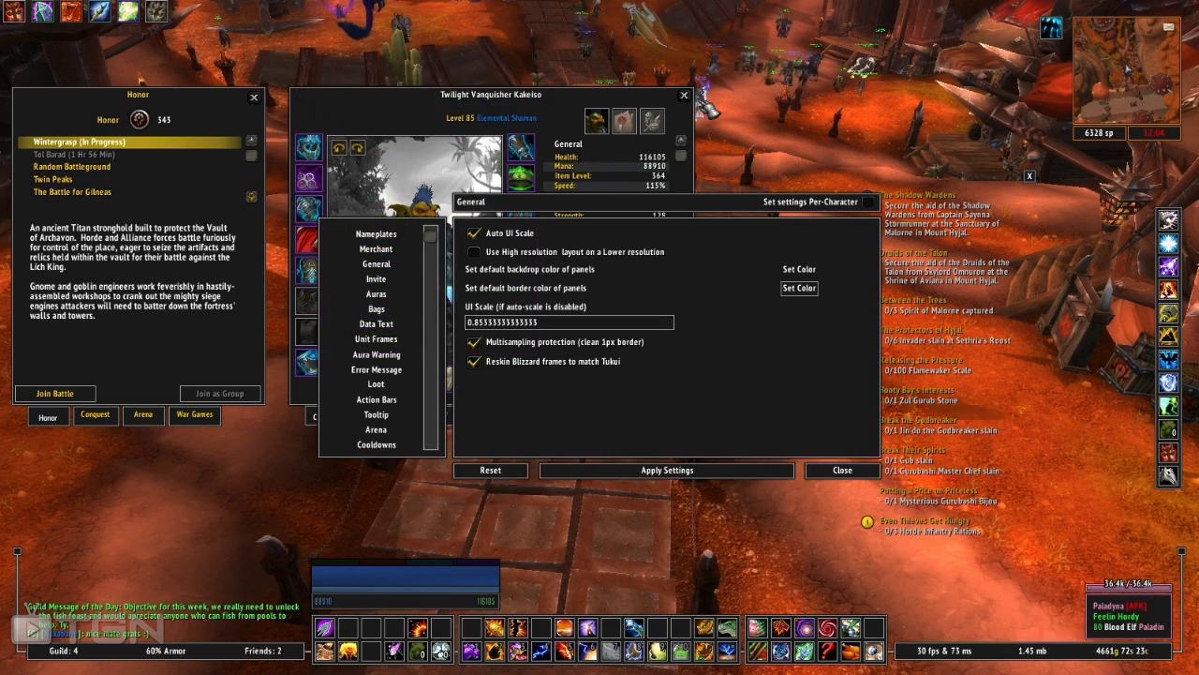
click(685, 95)
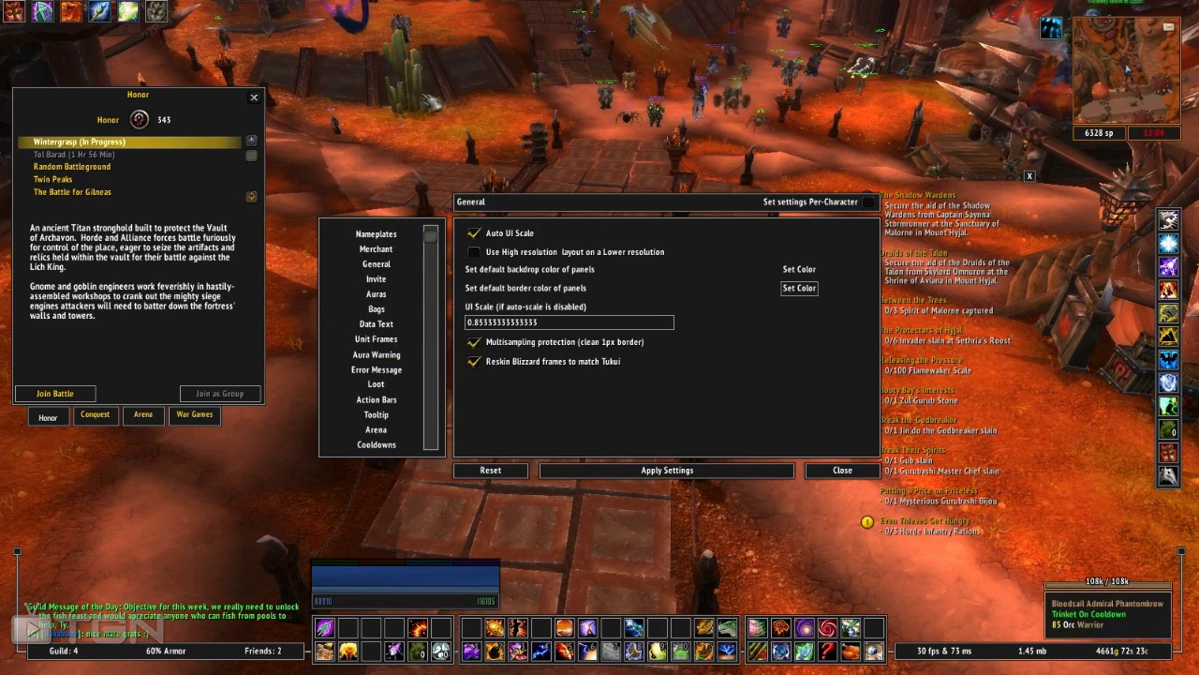
click(258, 98)
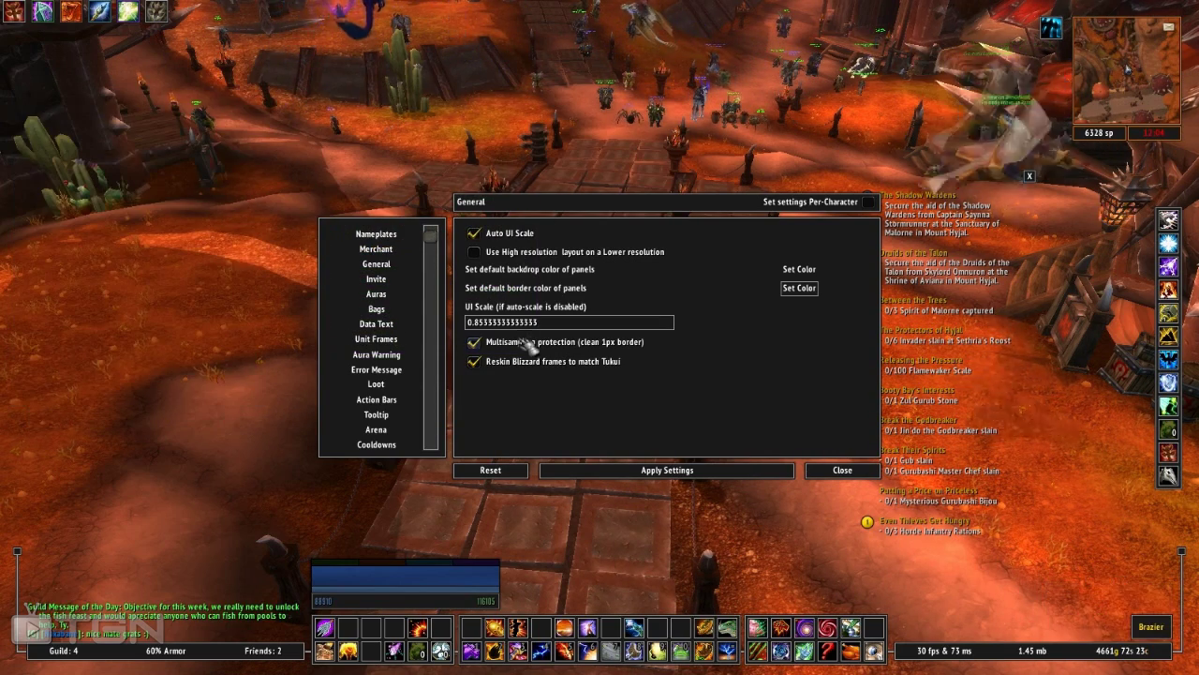
Disable Reskin Blizzard frames, enable Unit Frames portraits, and apply the settings to reload.
click(473, 361)
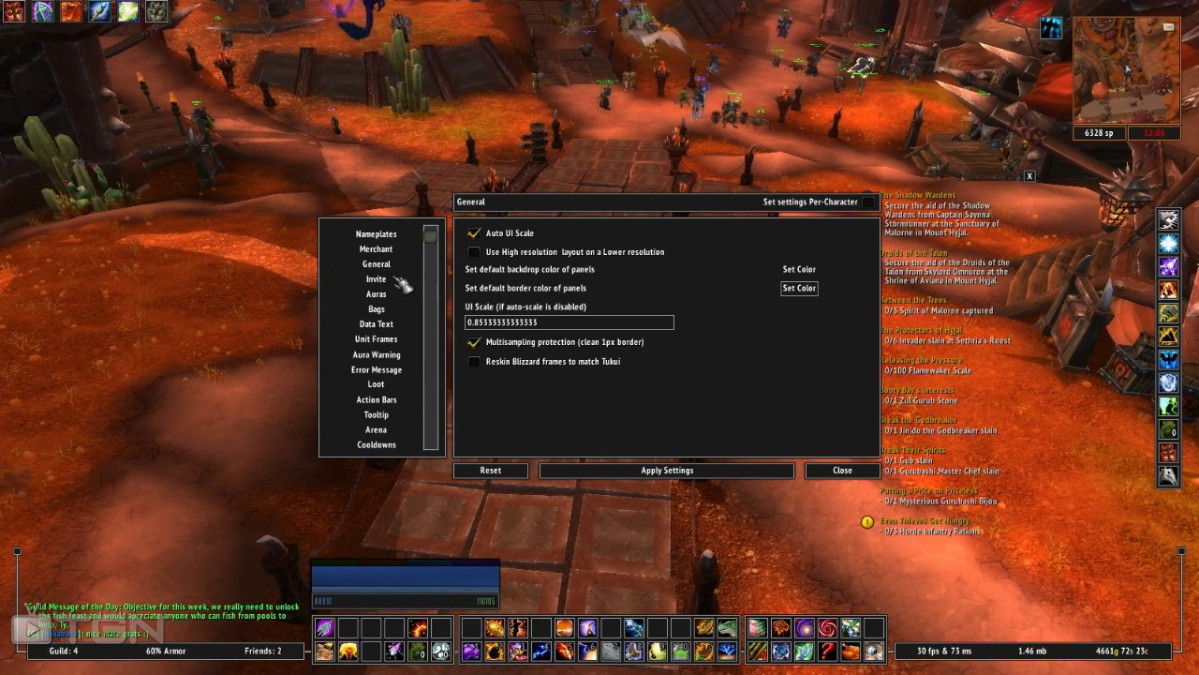
click(380, 234)
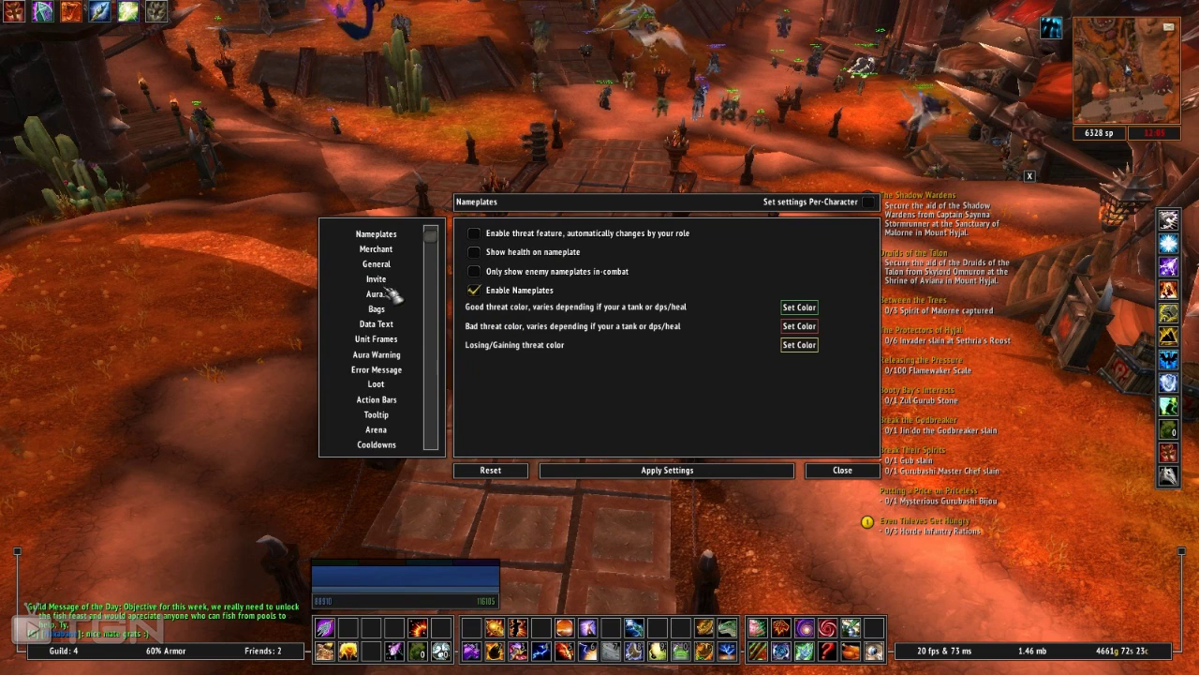
scroll(392, 281, down, 1)
click(389, 320)
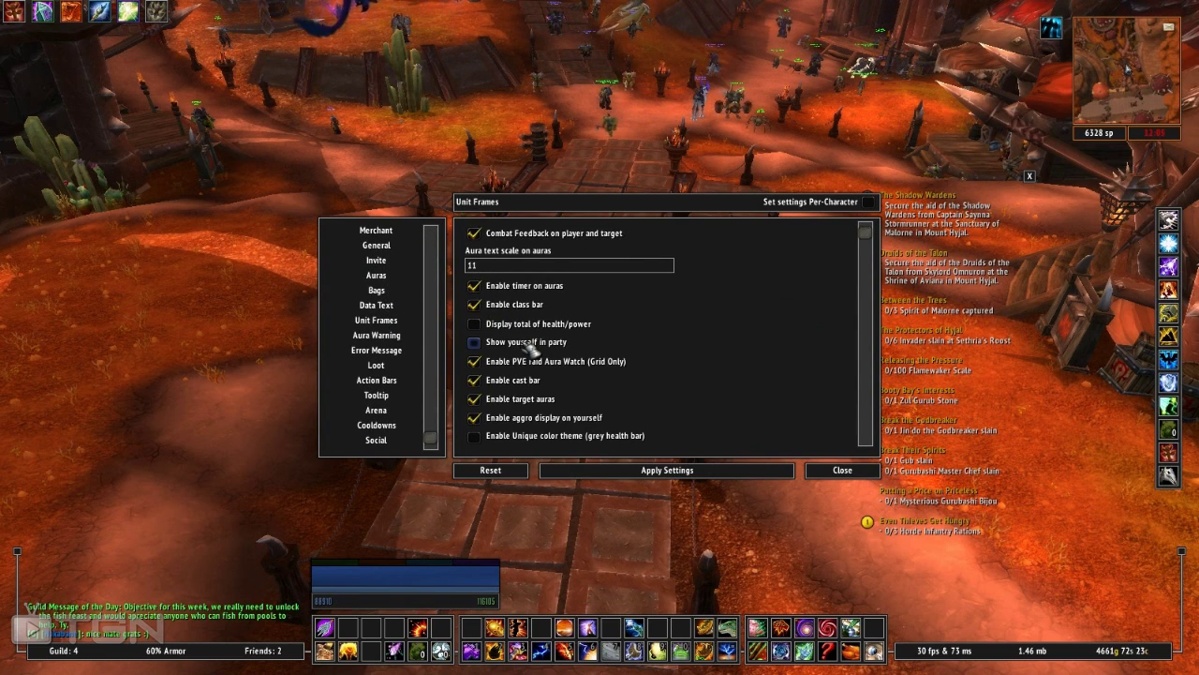
scroll(597, 368, down, 5)
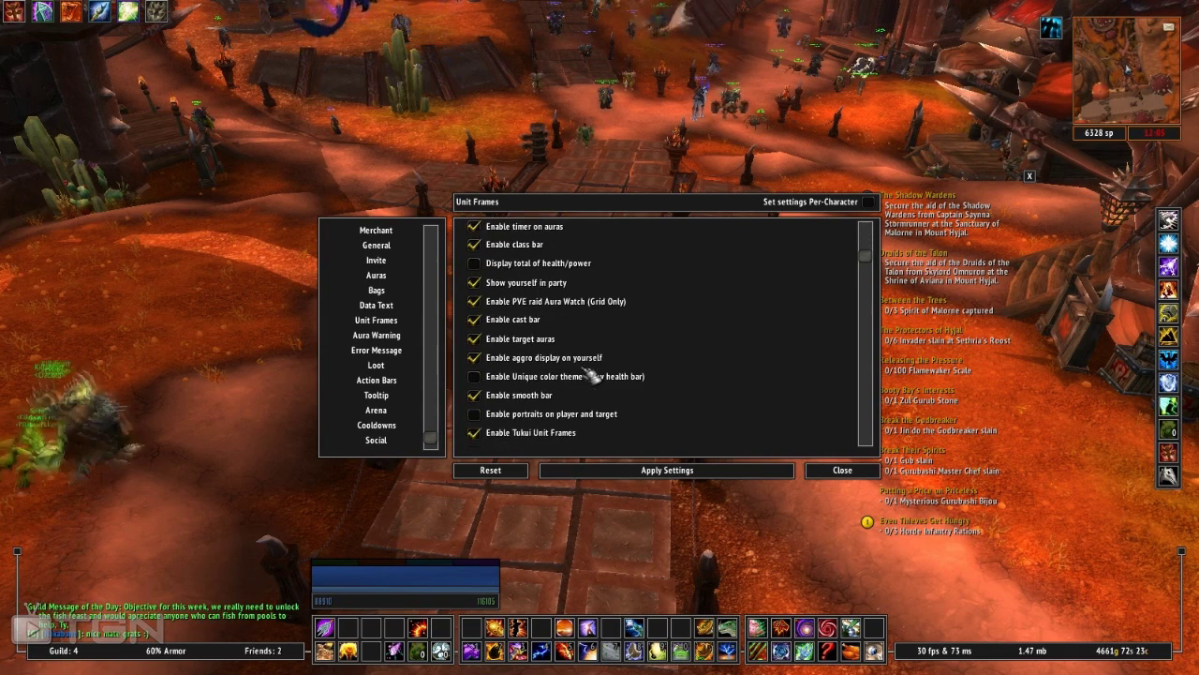
click(474, 383)
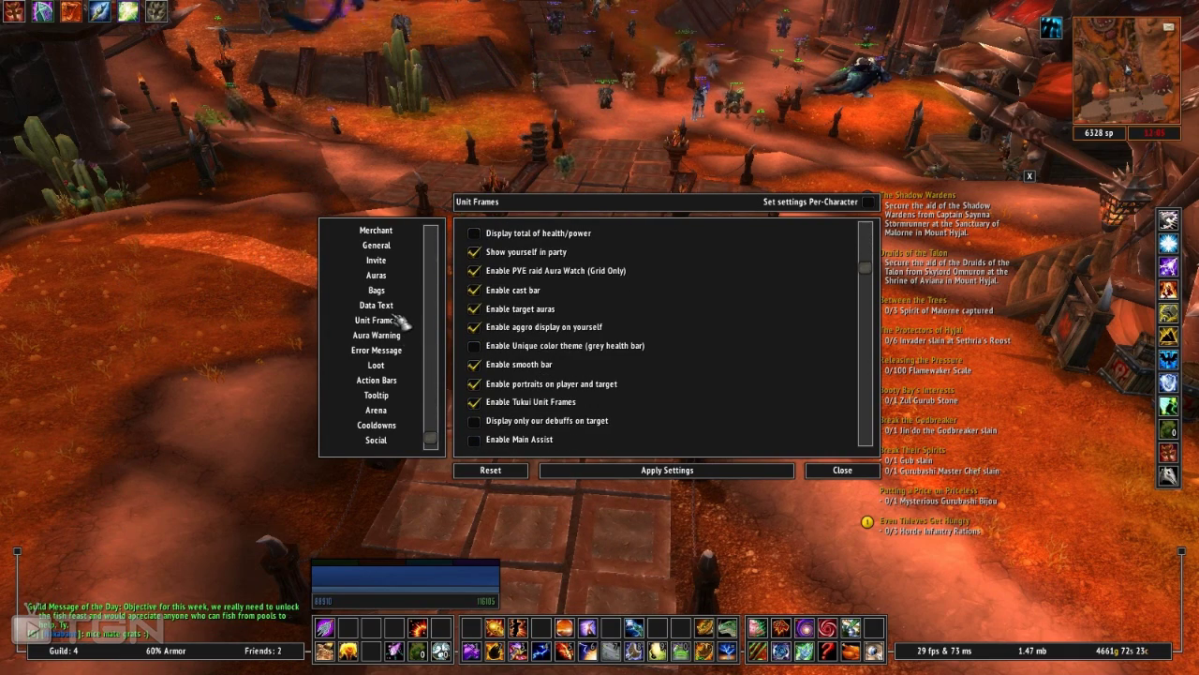
click(382, 349)
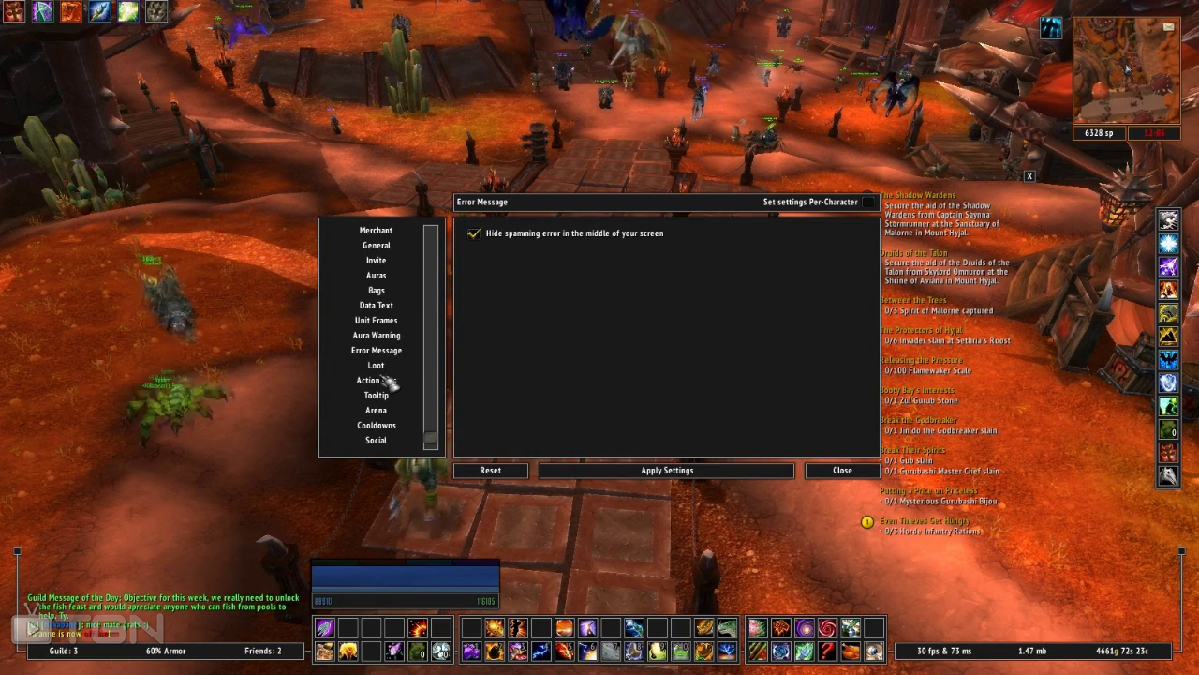
click(384, 441)
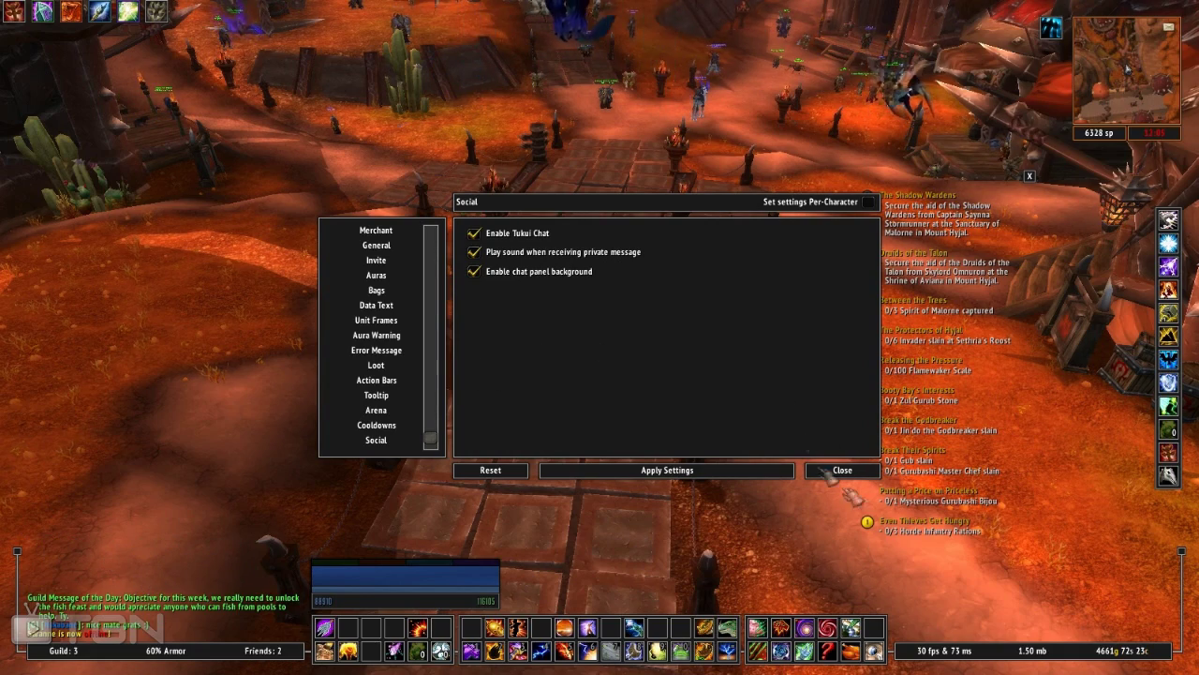
click(684, 470)
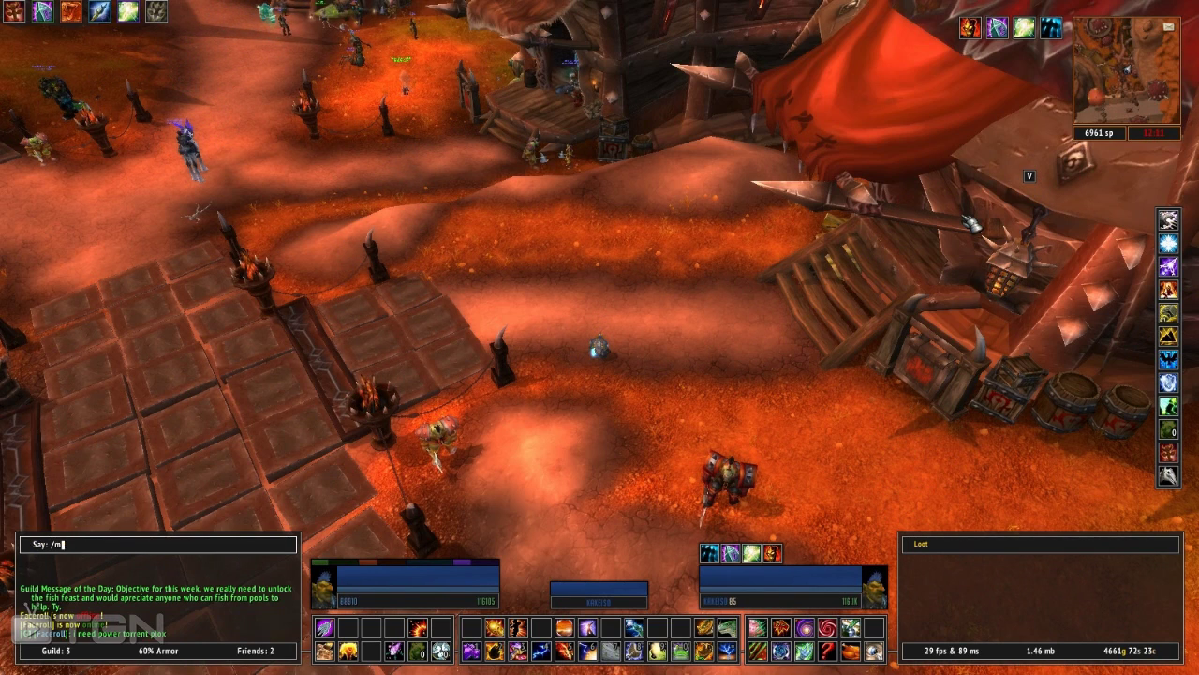
With /moveui, raise the Focus, FocusTarget, Player and Target frames, toggling the lock once to preview.
key(Return)
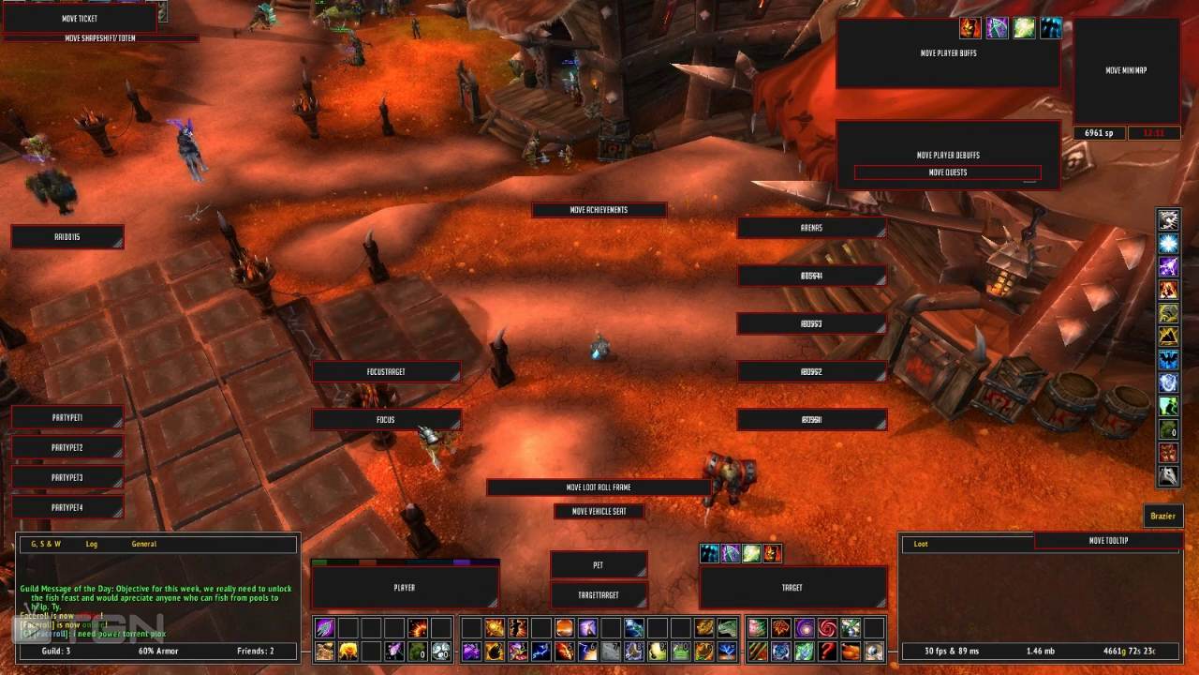
drag(426, 424, 429, 436)
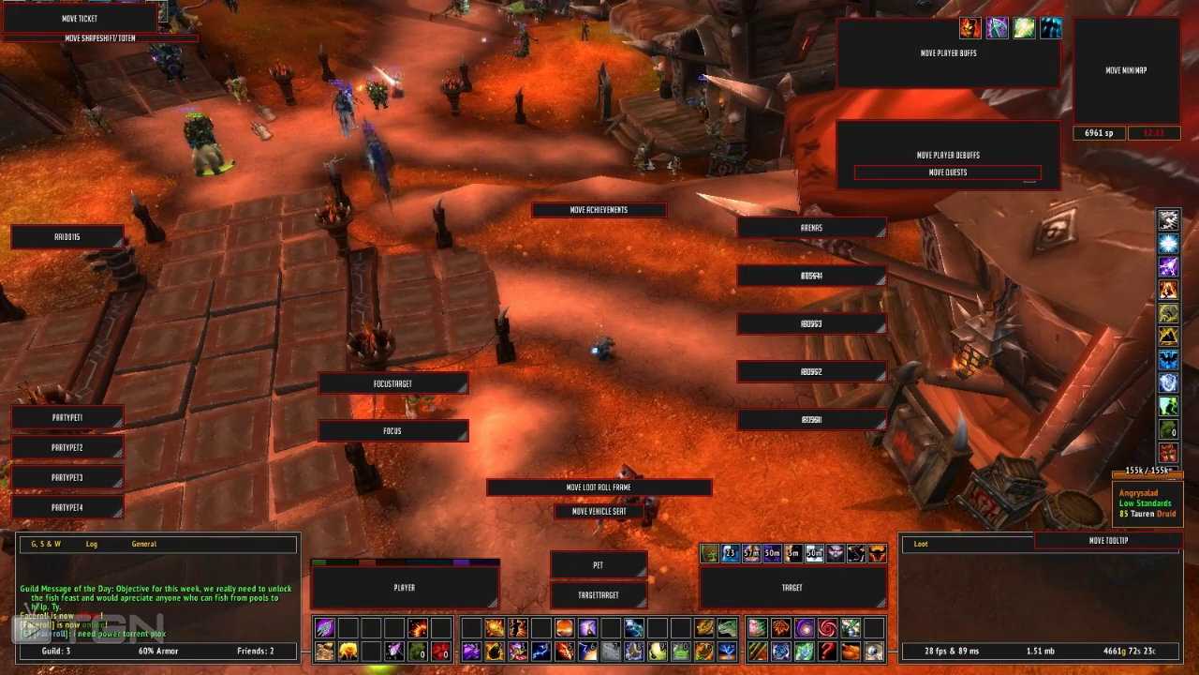
text(foc)
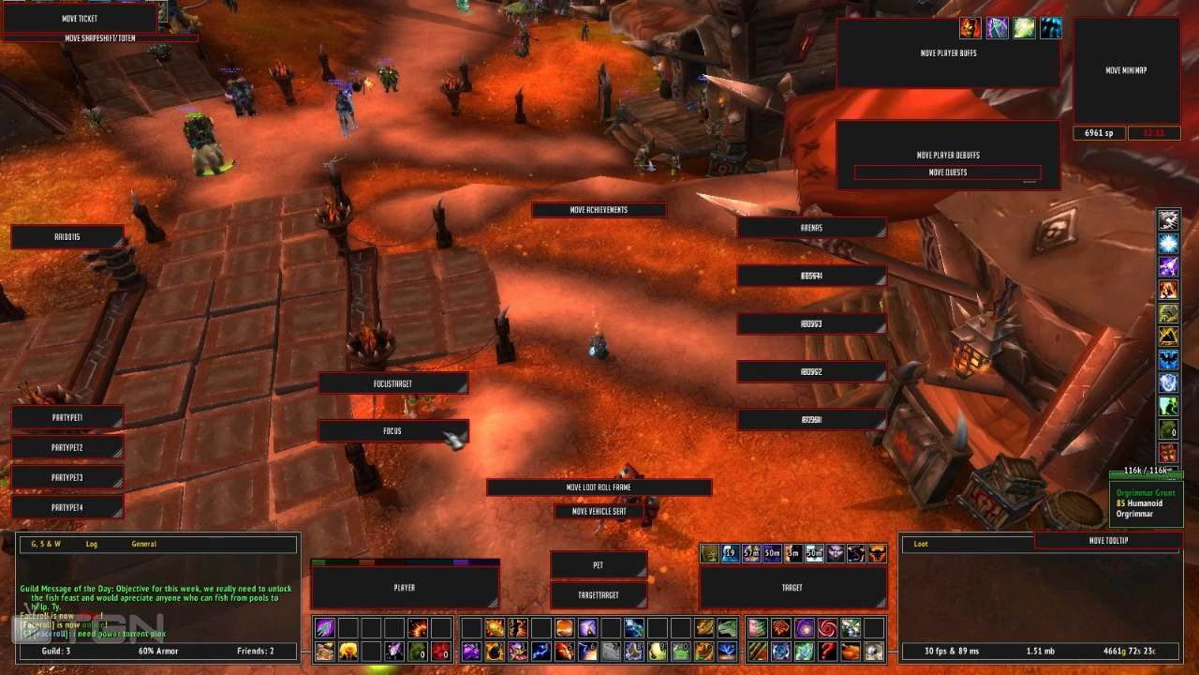
drag(454, 440, 460, 411)
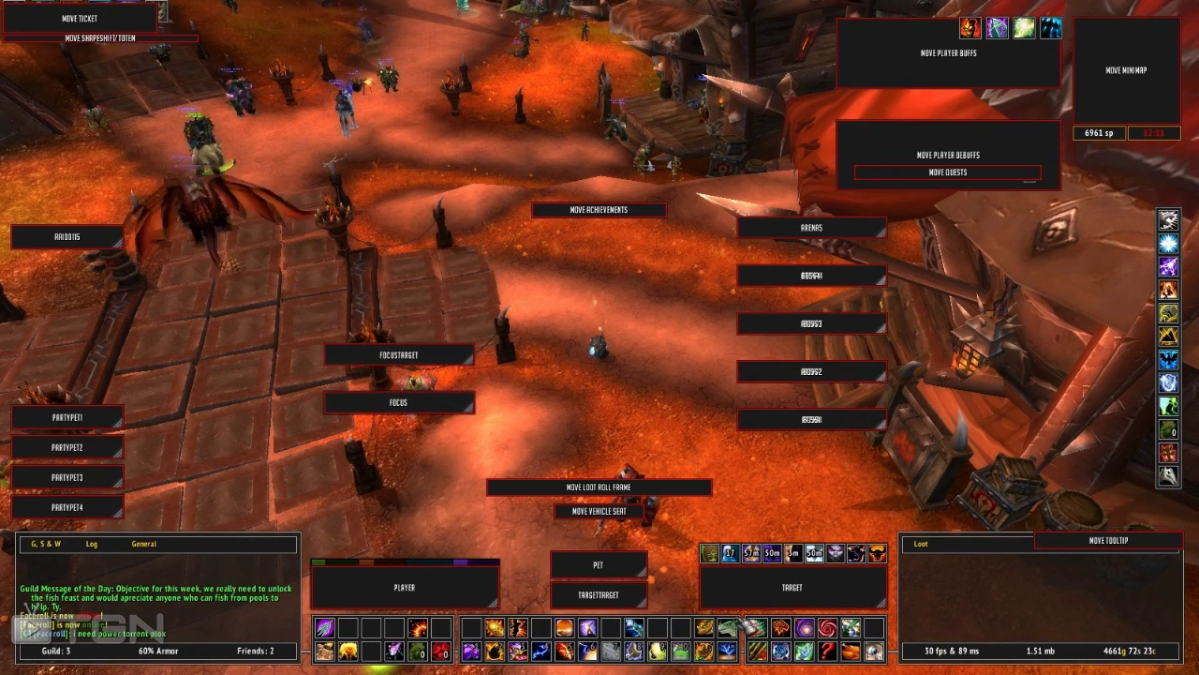
key(Escape)
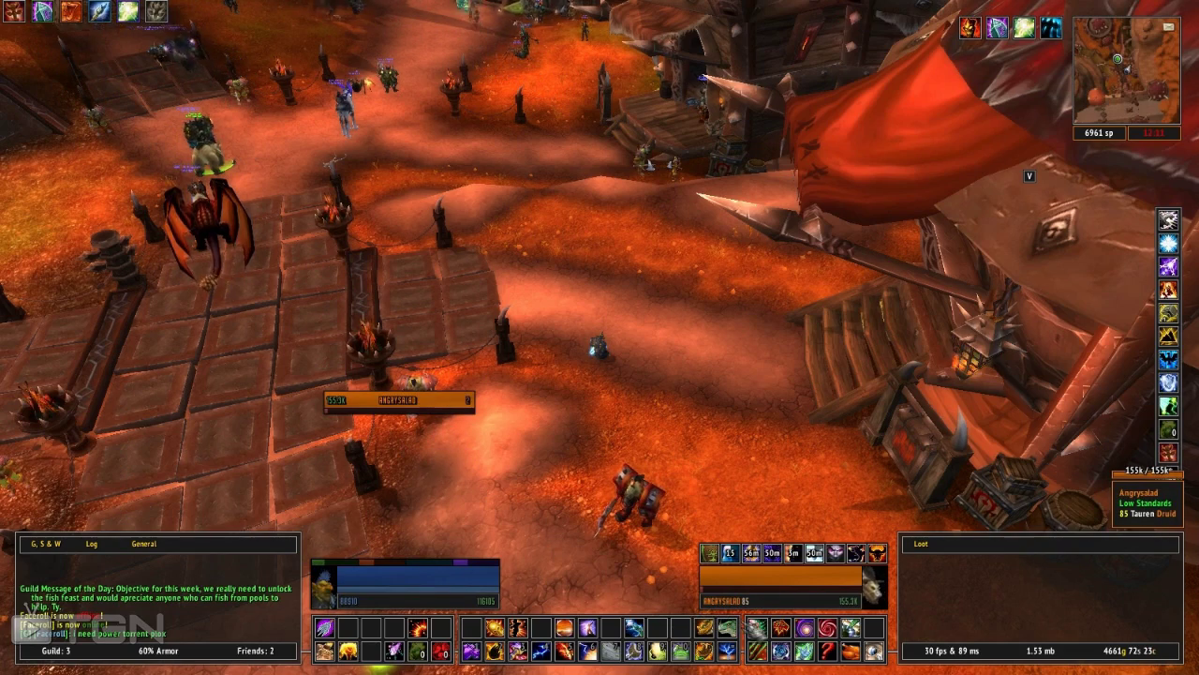
key(Escape)
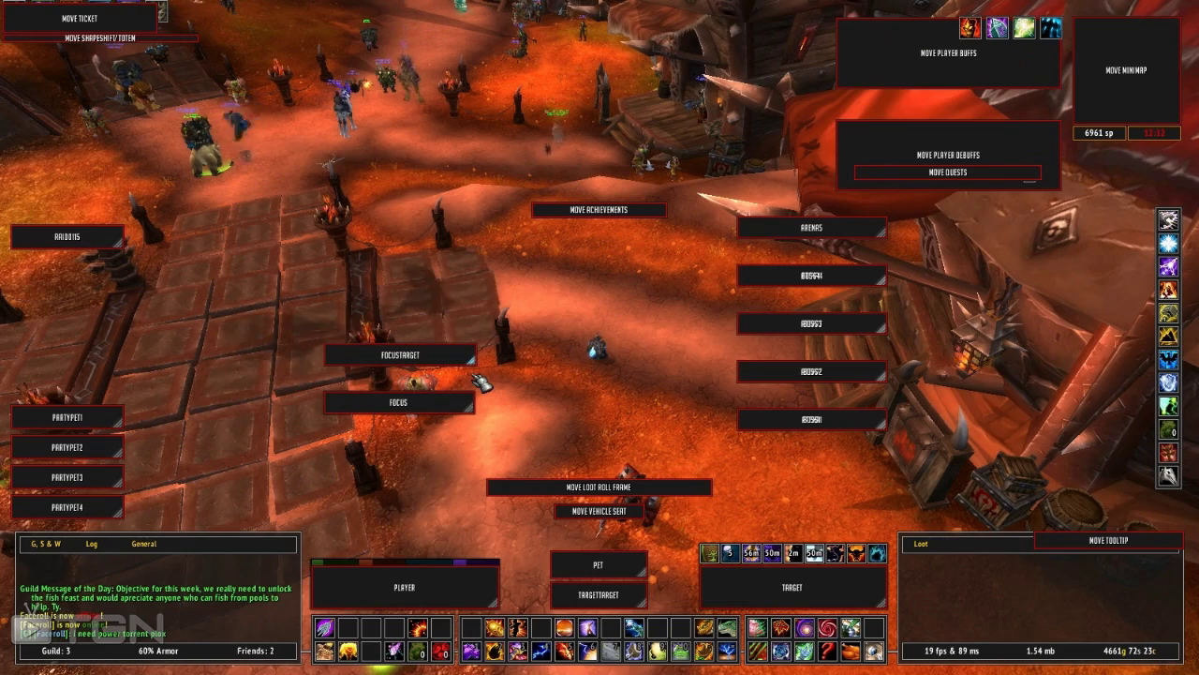
drag(471, 579, 479, 565)
drag(774, 604, 783, 592)
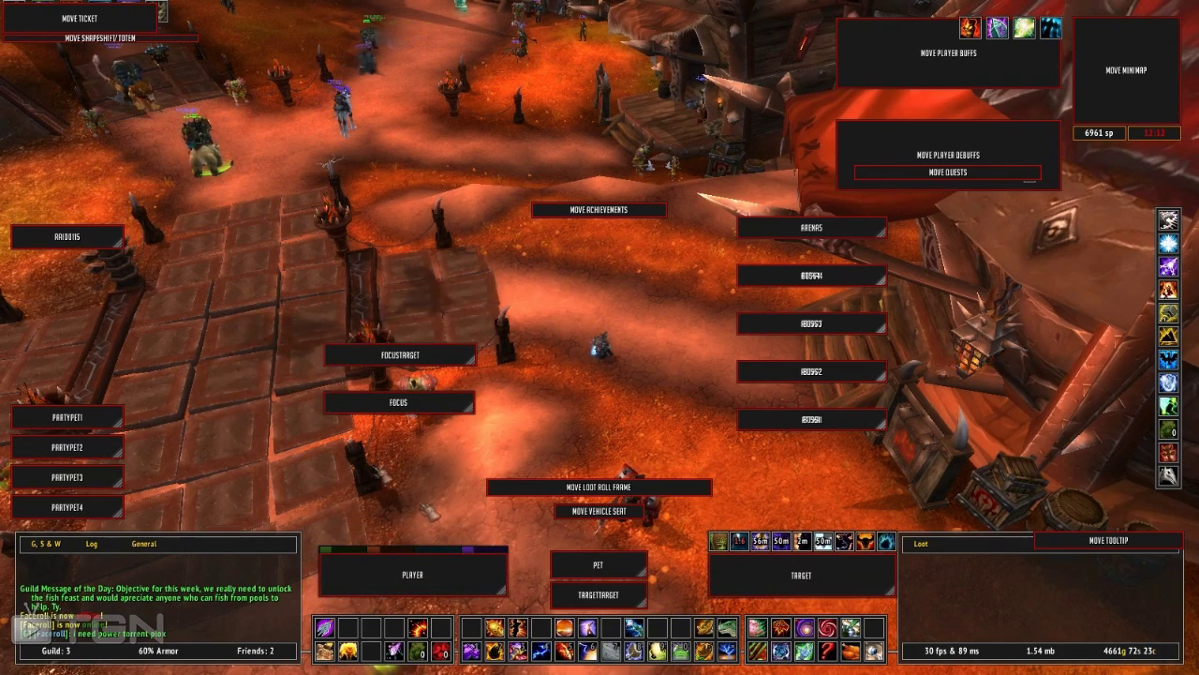